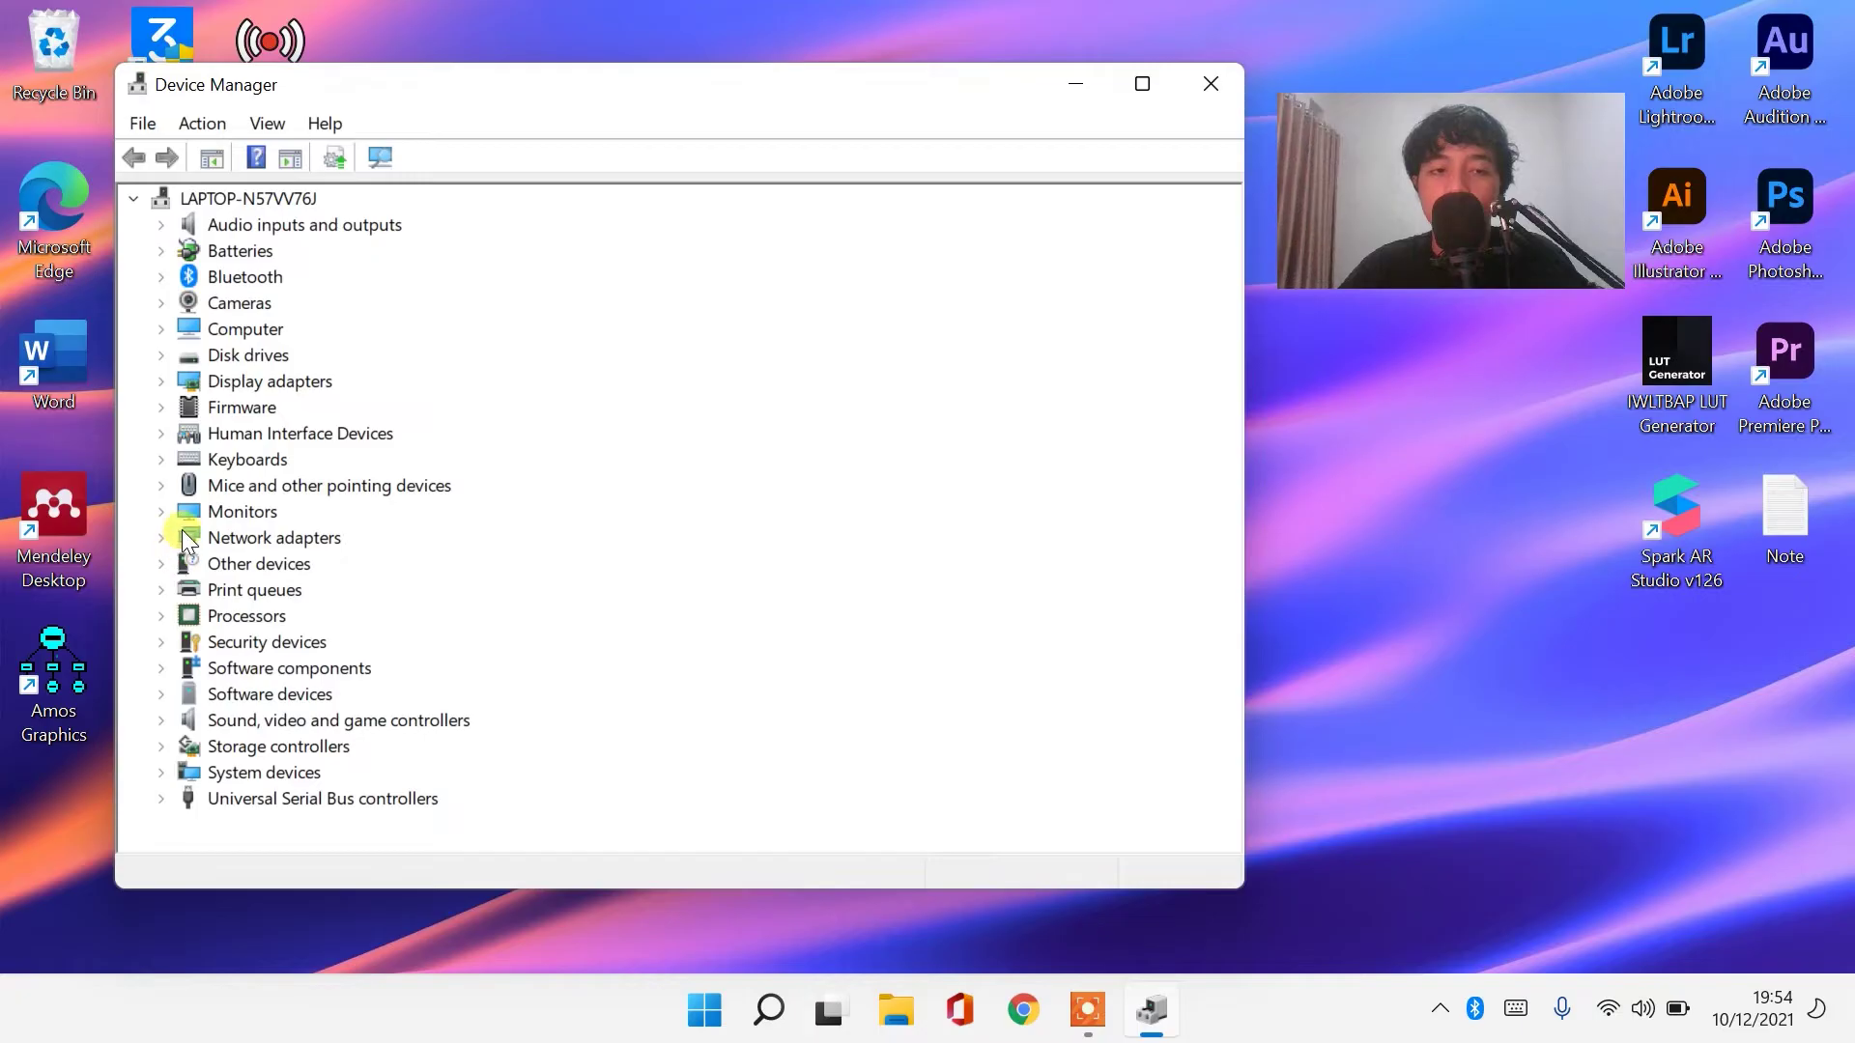
Start a driver update for the Generic PnP Monitor under Monitors and check the computer's Wi-Fi connection
{"action": "left_click", "coordinate": [160, 512]}
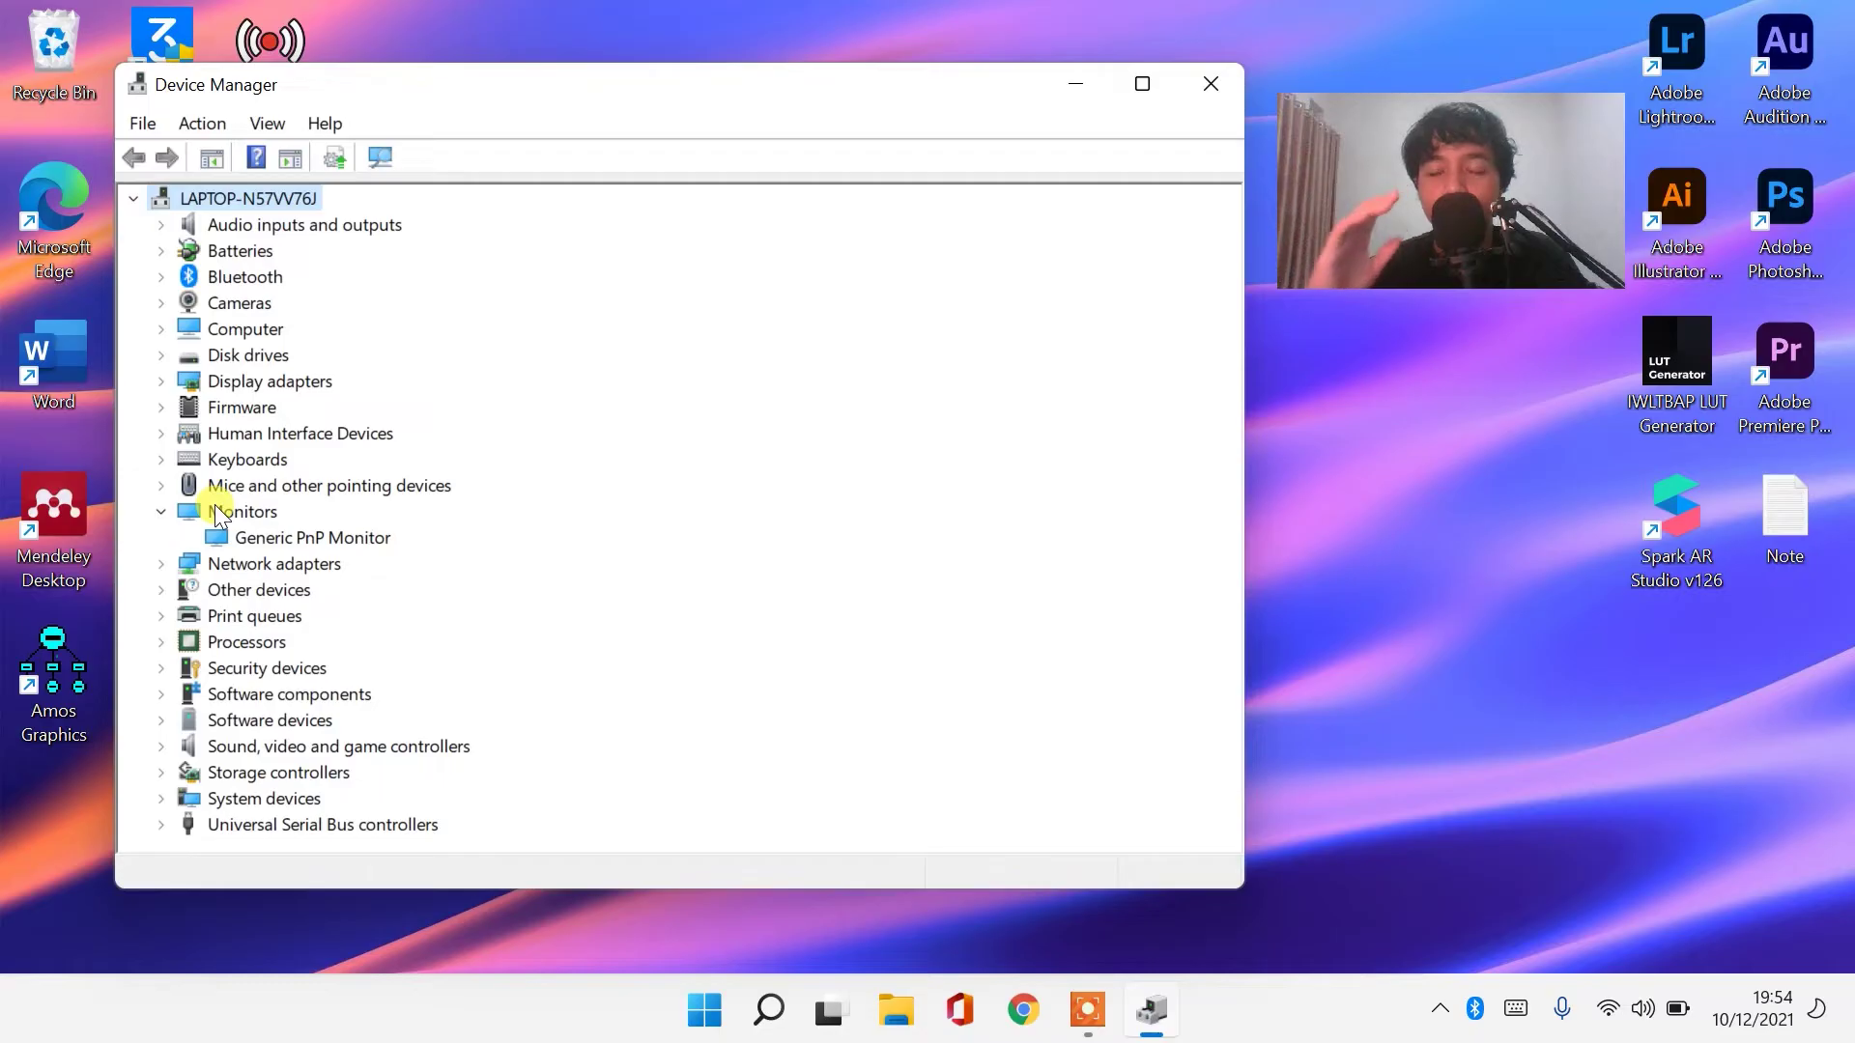
{"action": "left_click", "coordinate": [365, 541]}
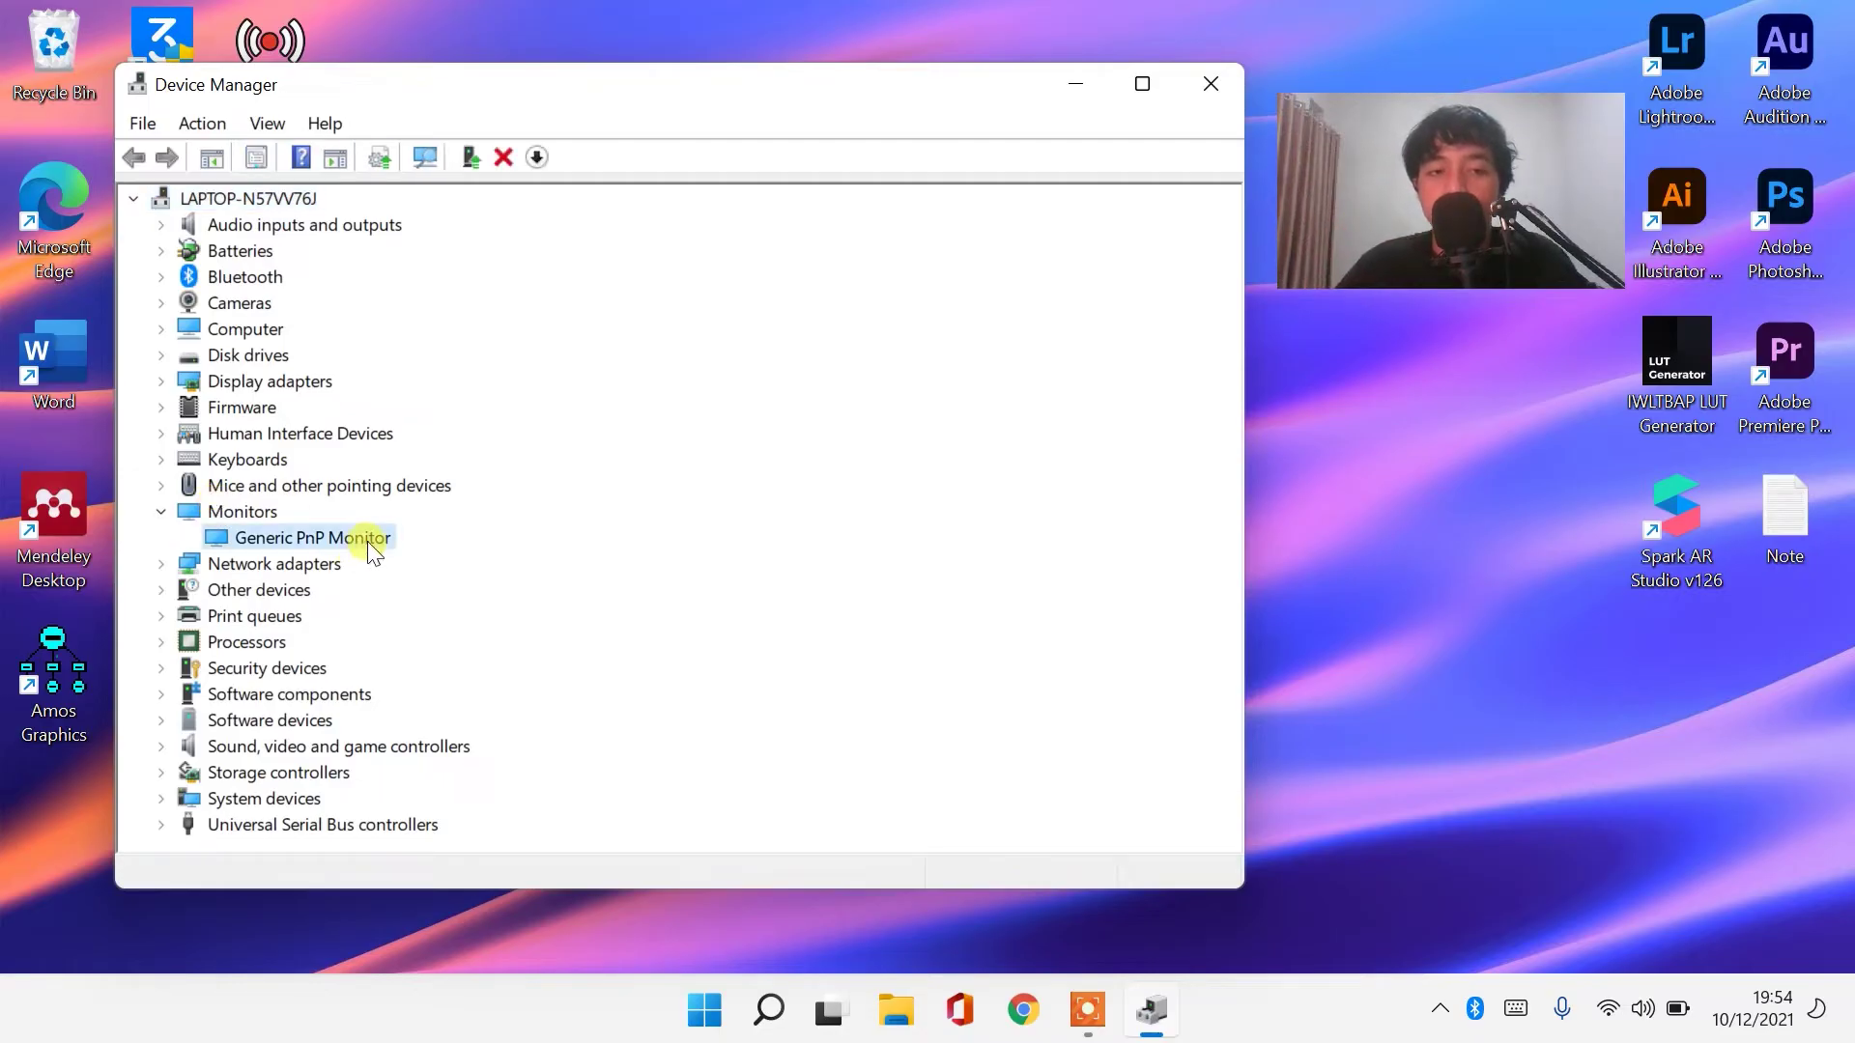
{"action": "right_click", "coordinate": [298, 537]}
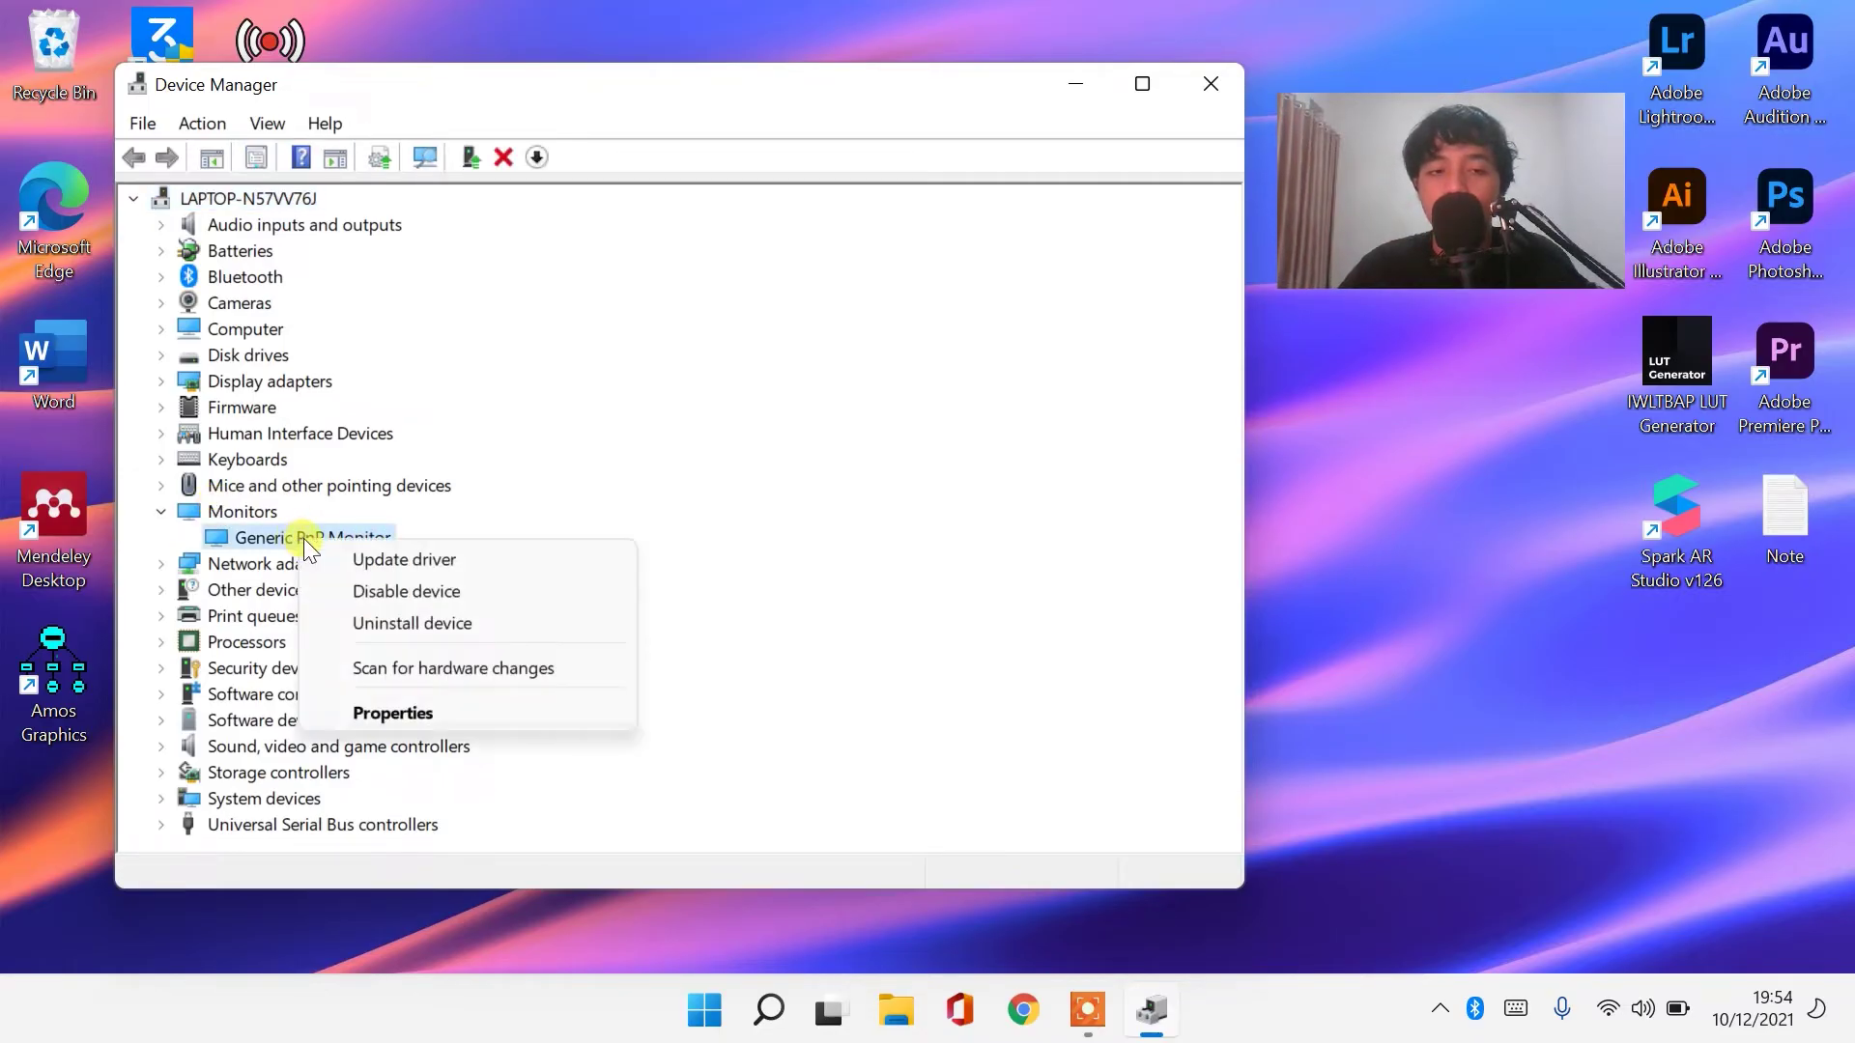
{"action": "left_click", "coordinate": [342, 559]}
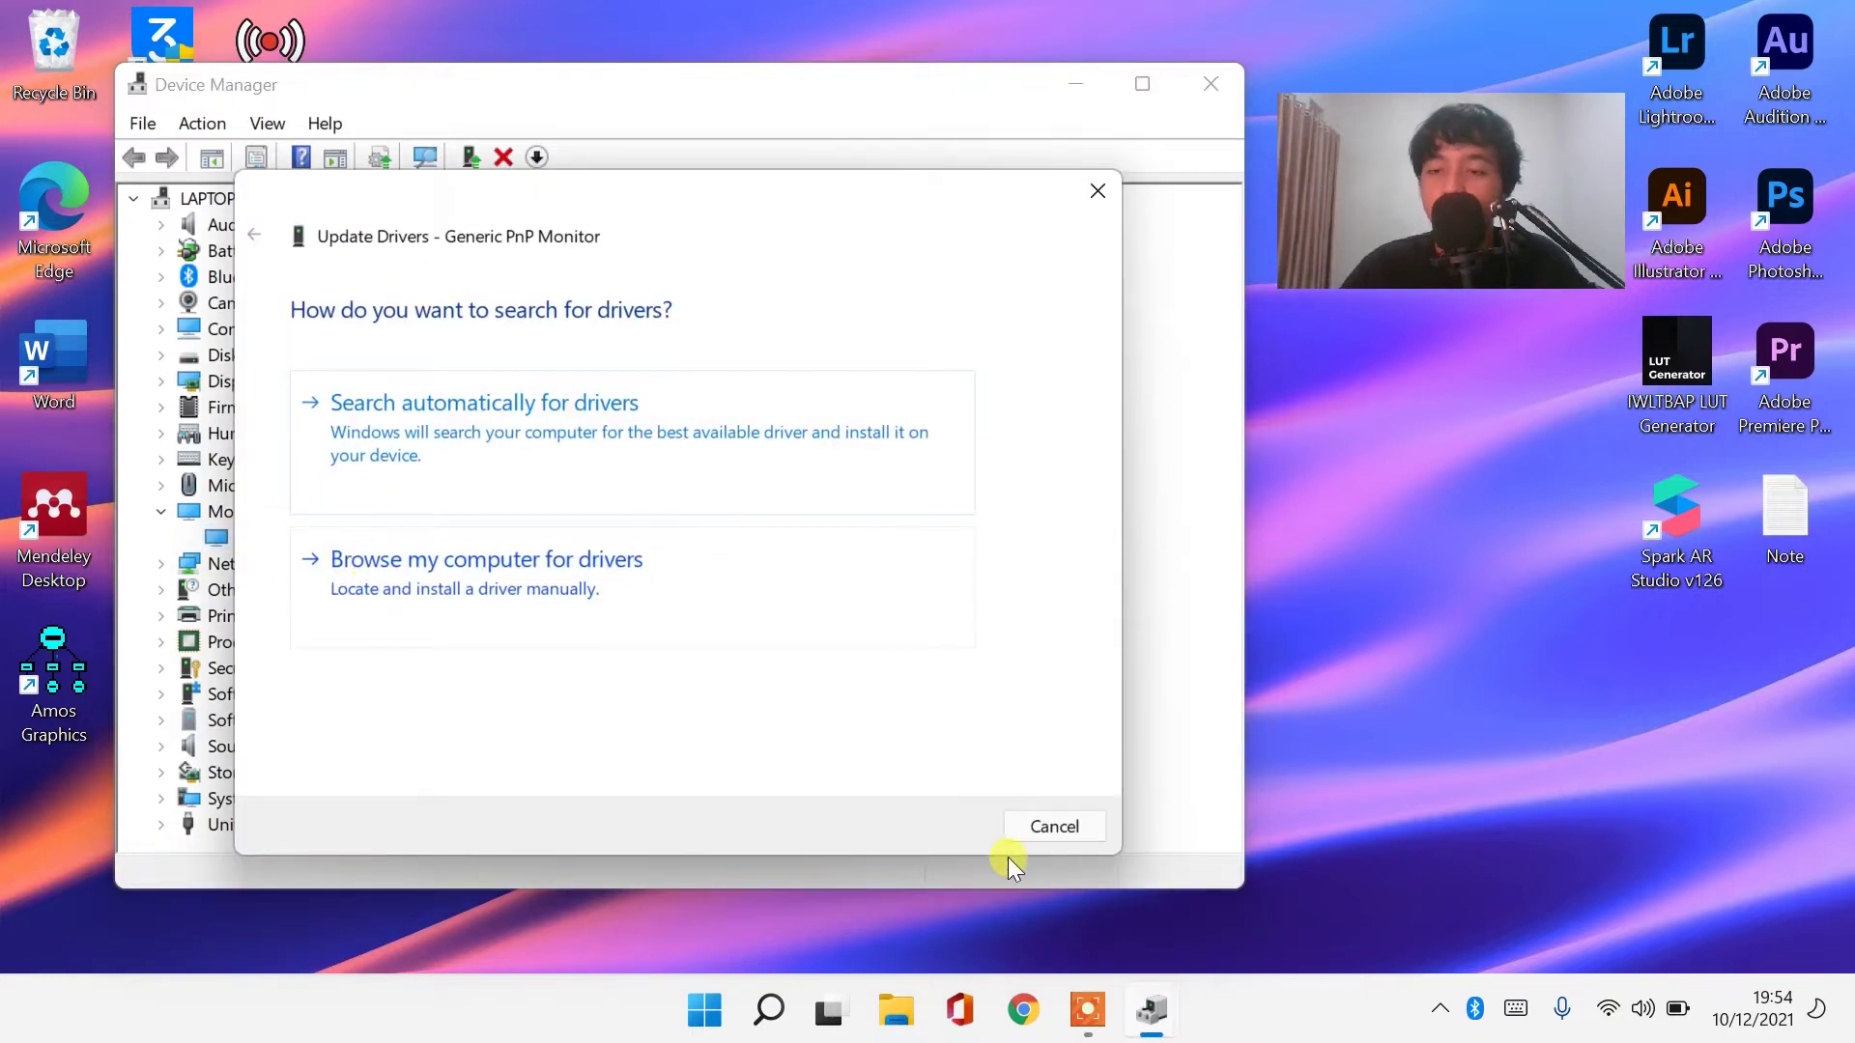
{"action": "left_click", "coordinate": [1636, 1008]}
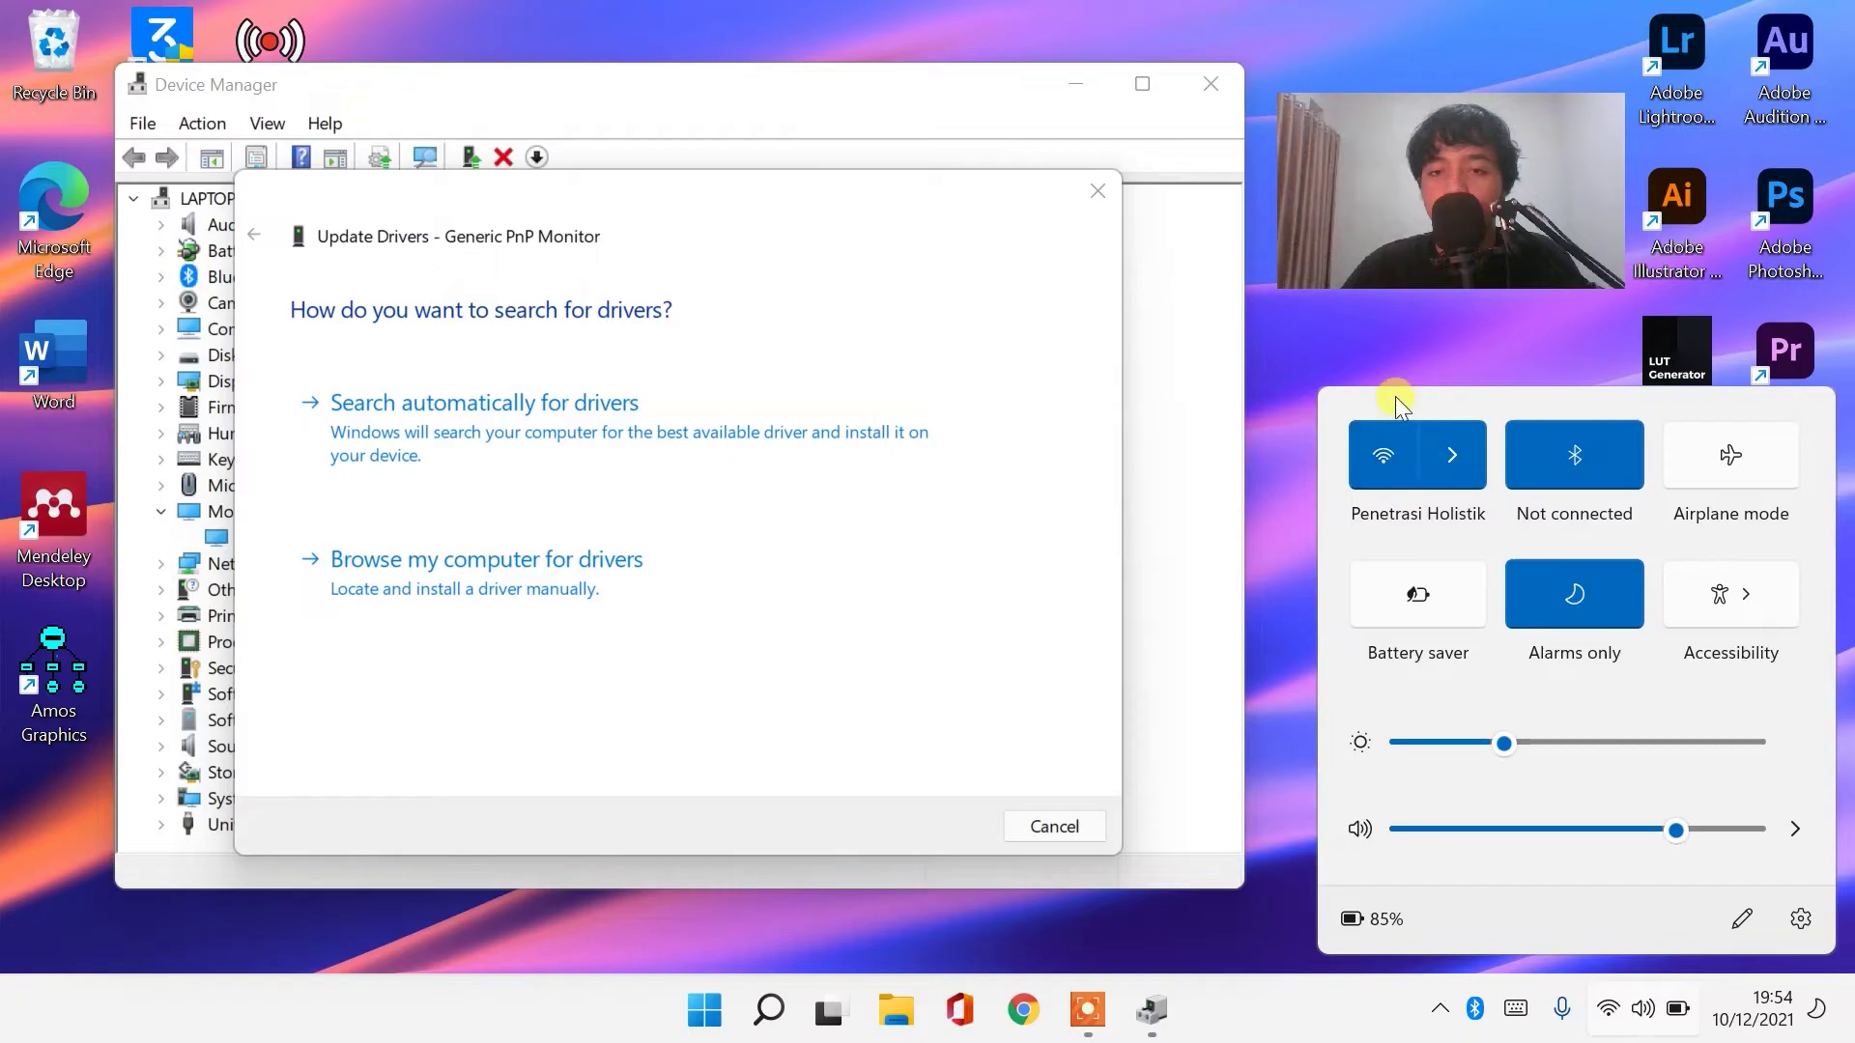
{"action": "left_click", "coordinate": [1171, 570]}
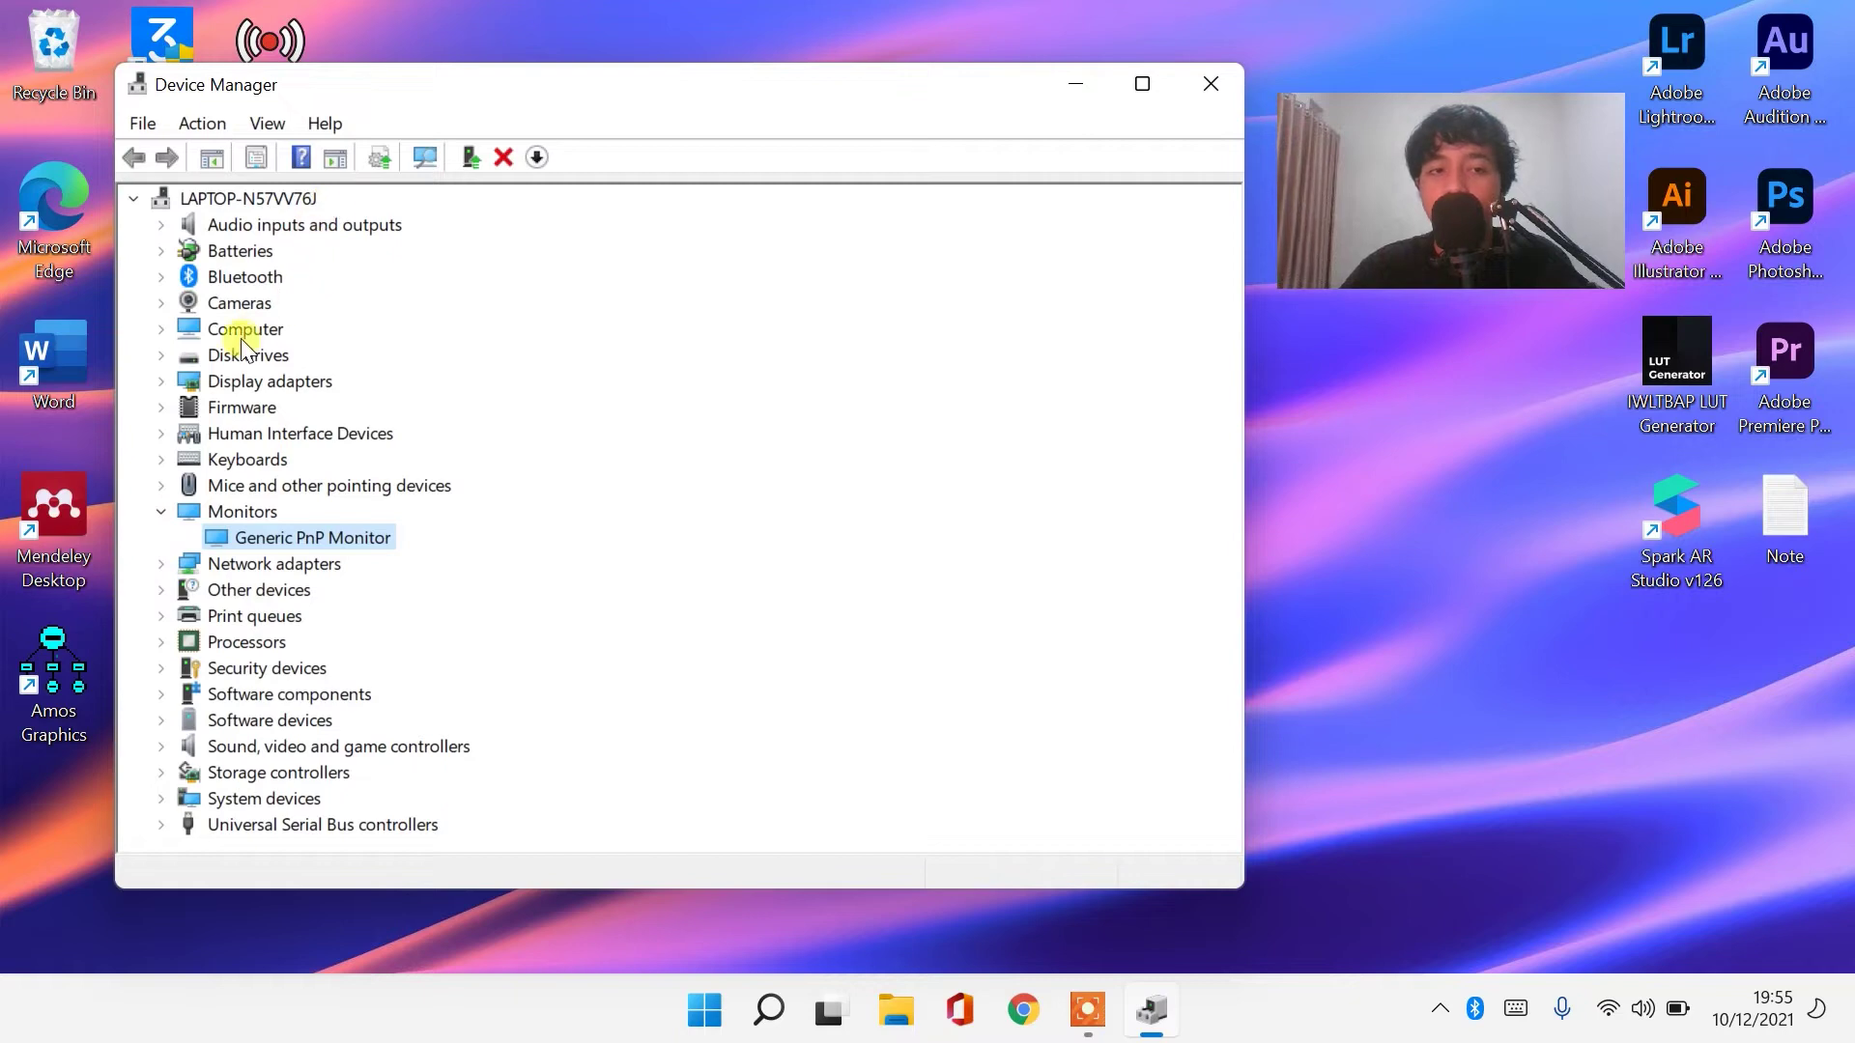
Start a driver update for Intel(R) UHD Graphics under Display adapters
{"action": "left_click", "coordinate": [162, 383]}
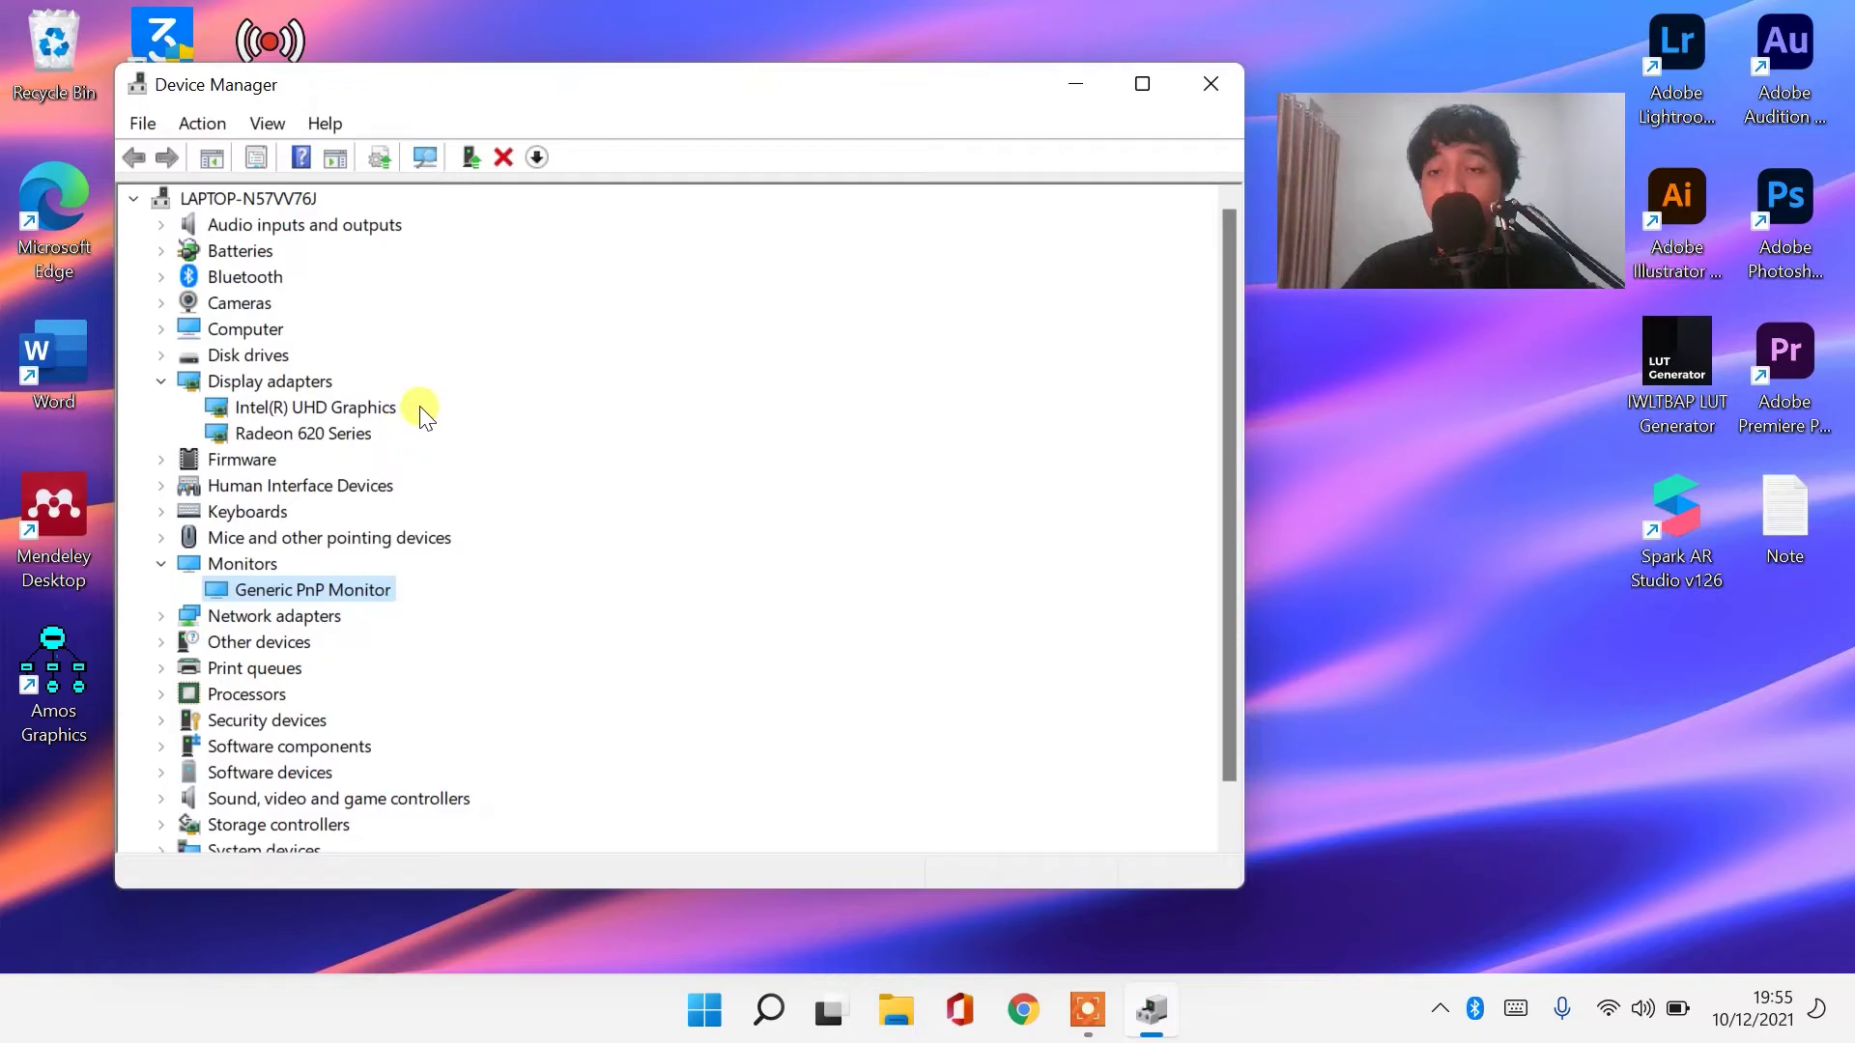
{"action": "left_click", "coordinate": [358, 408]}
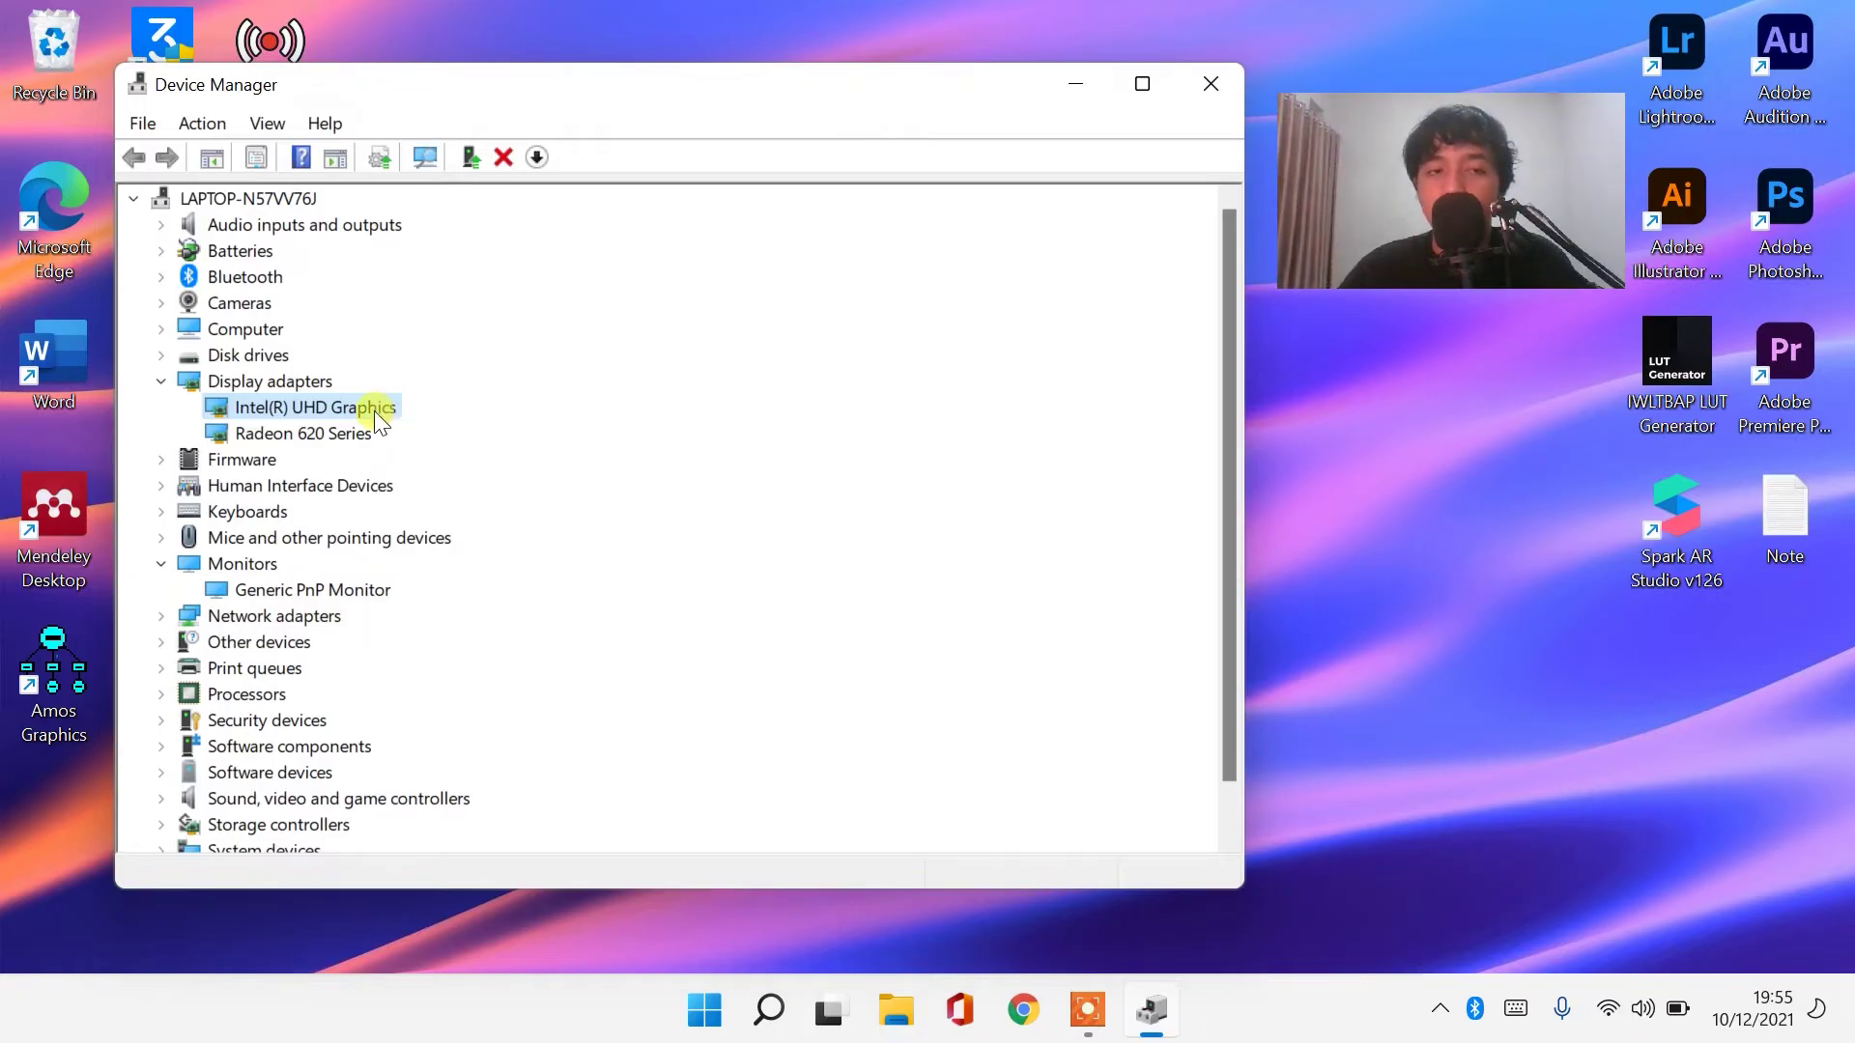
{"action": "right_click", "coordinate": [374, 410]}
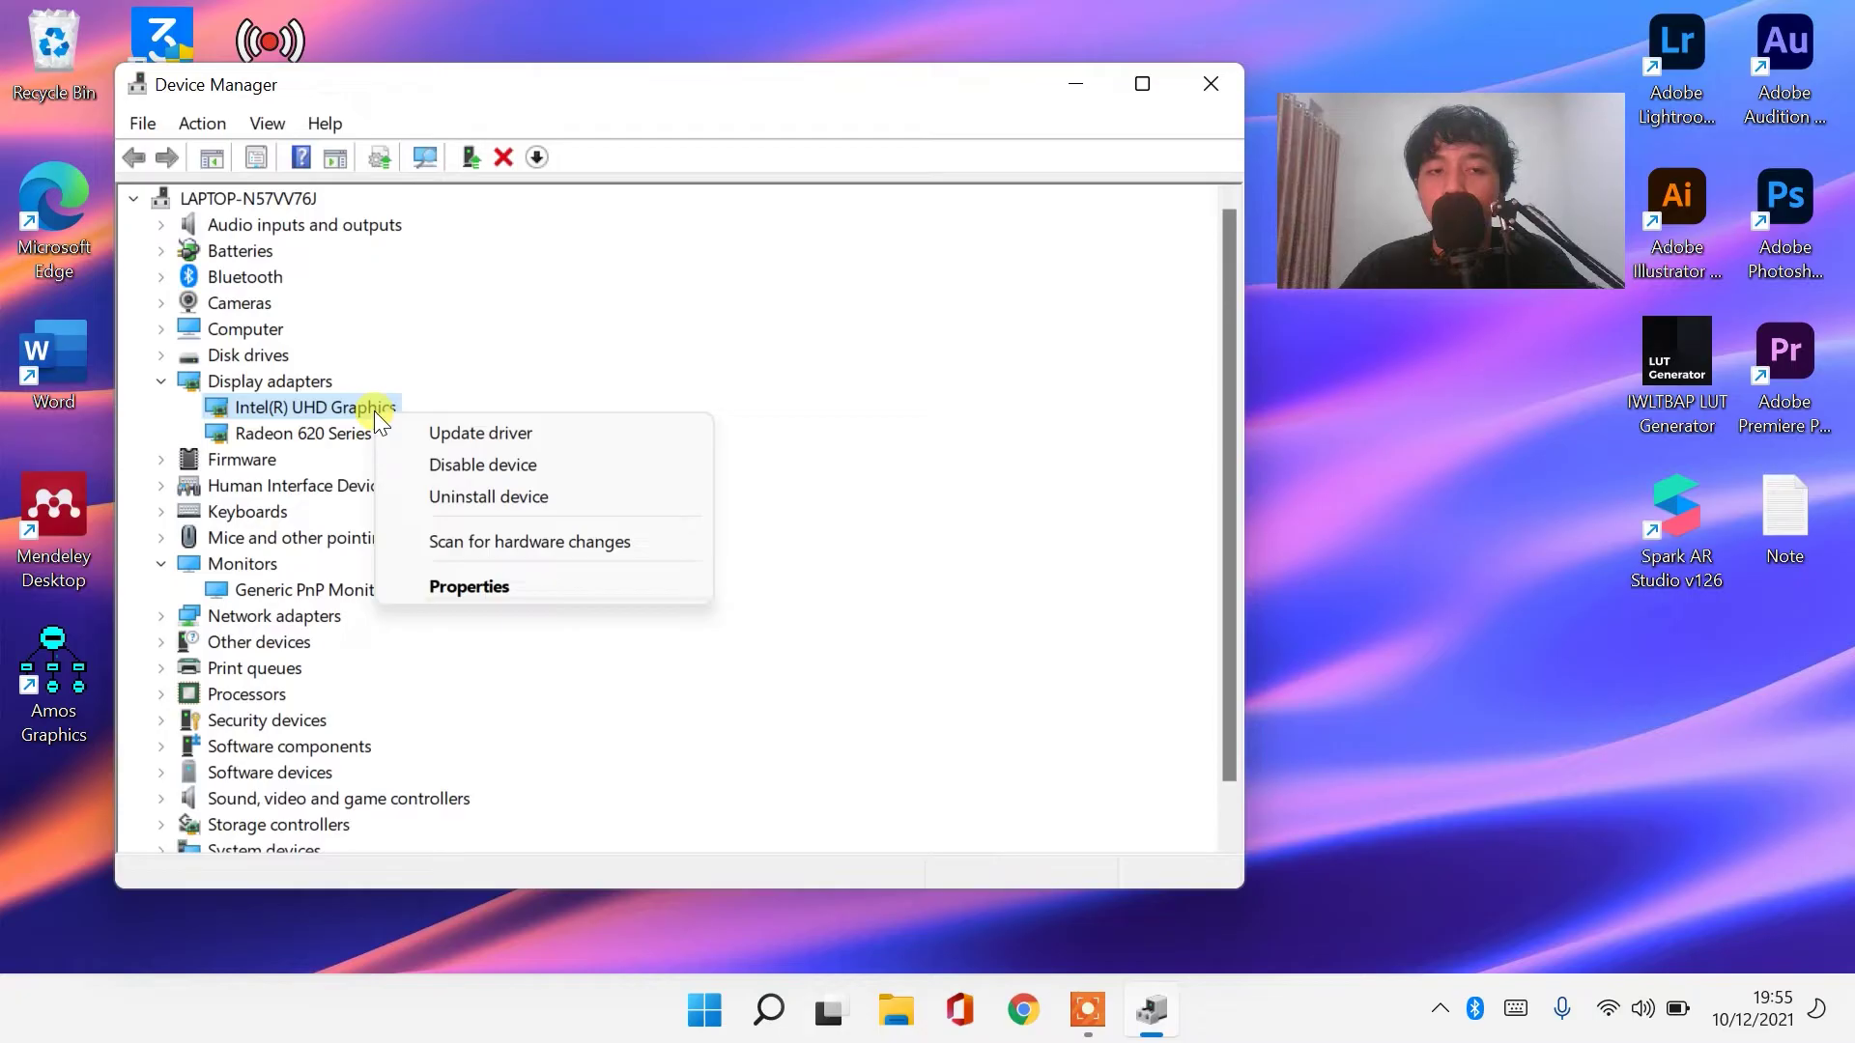
{"action": "left_click", "coordinate": [413, 435]}
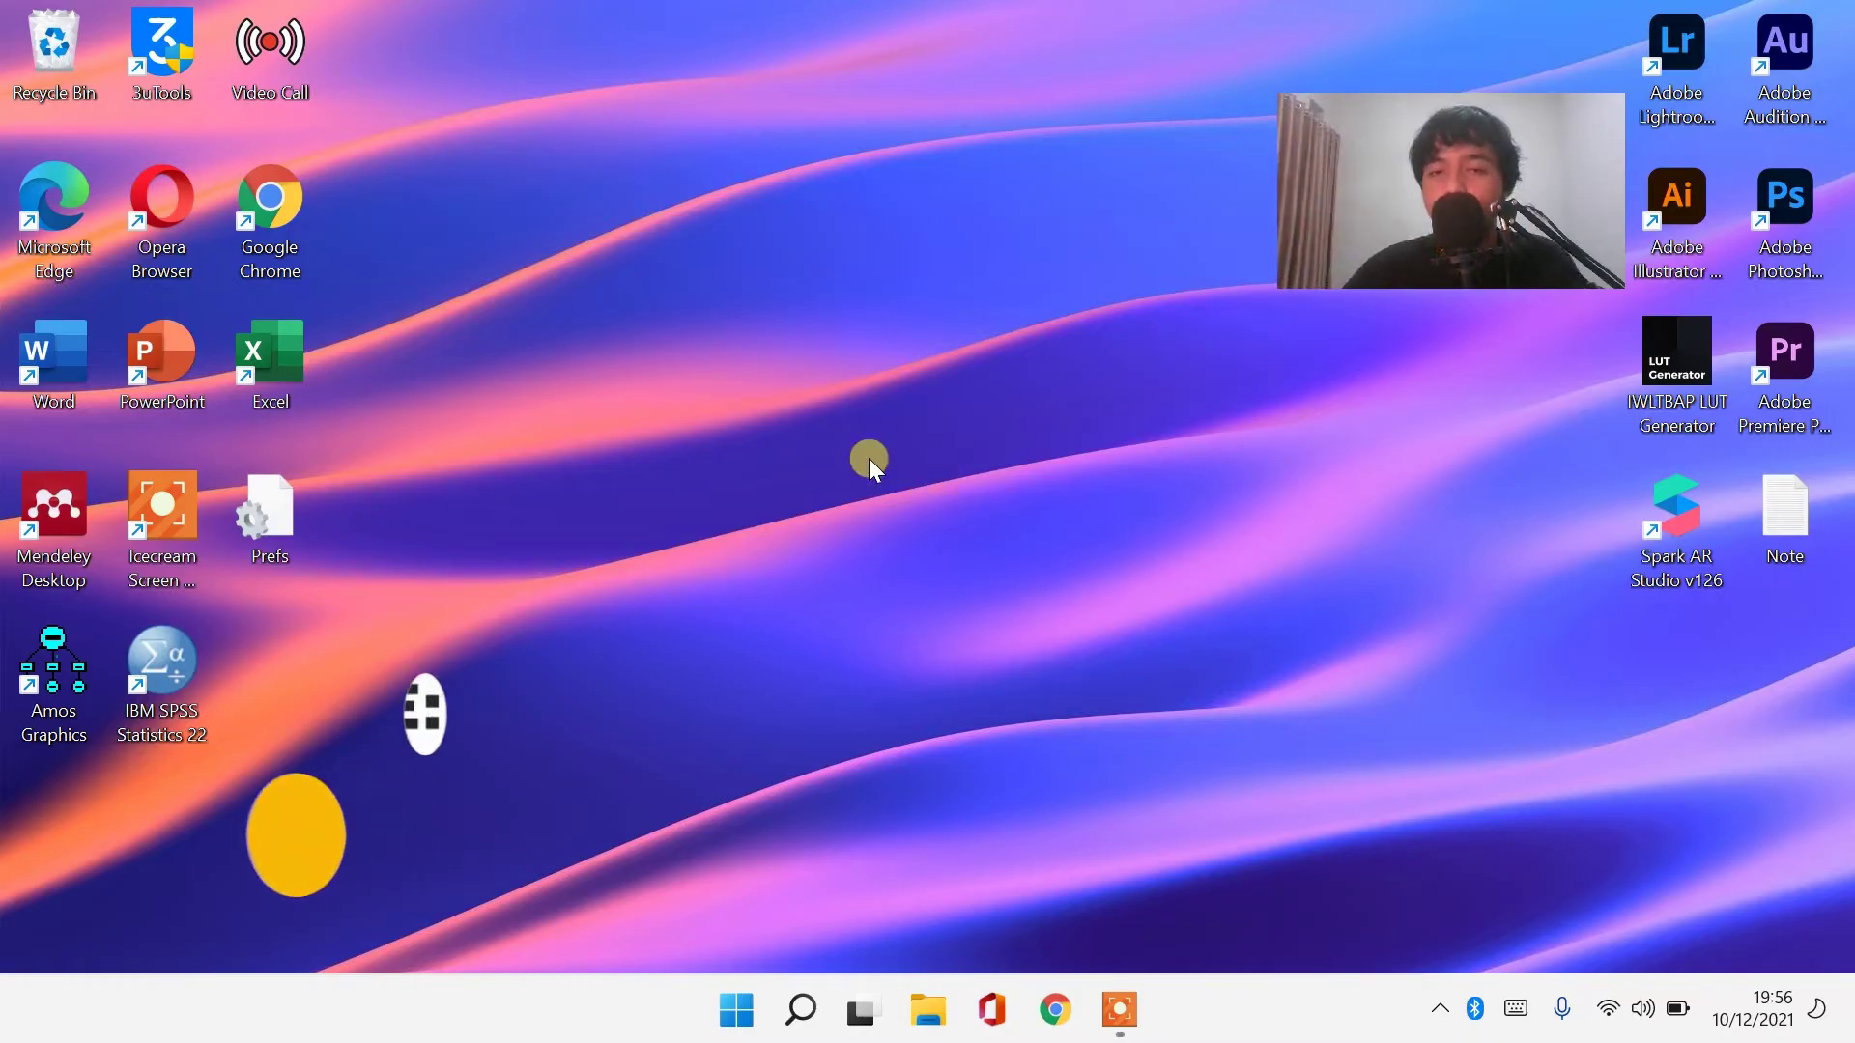
Open Device Manager and start a manual driver update for the Generic PnP Monitor, picking Generic PnP Monitor from the list of available drivers
{"action": "right_click", "coordinate": [754, 1020]}
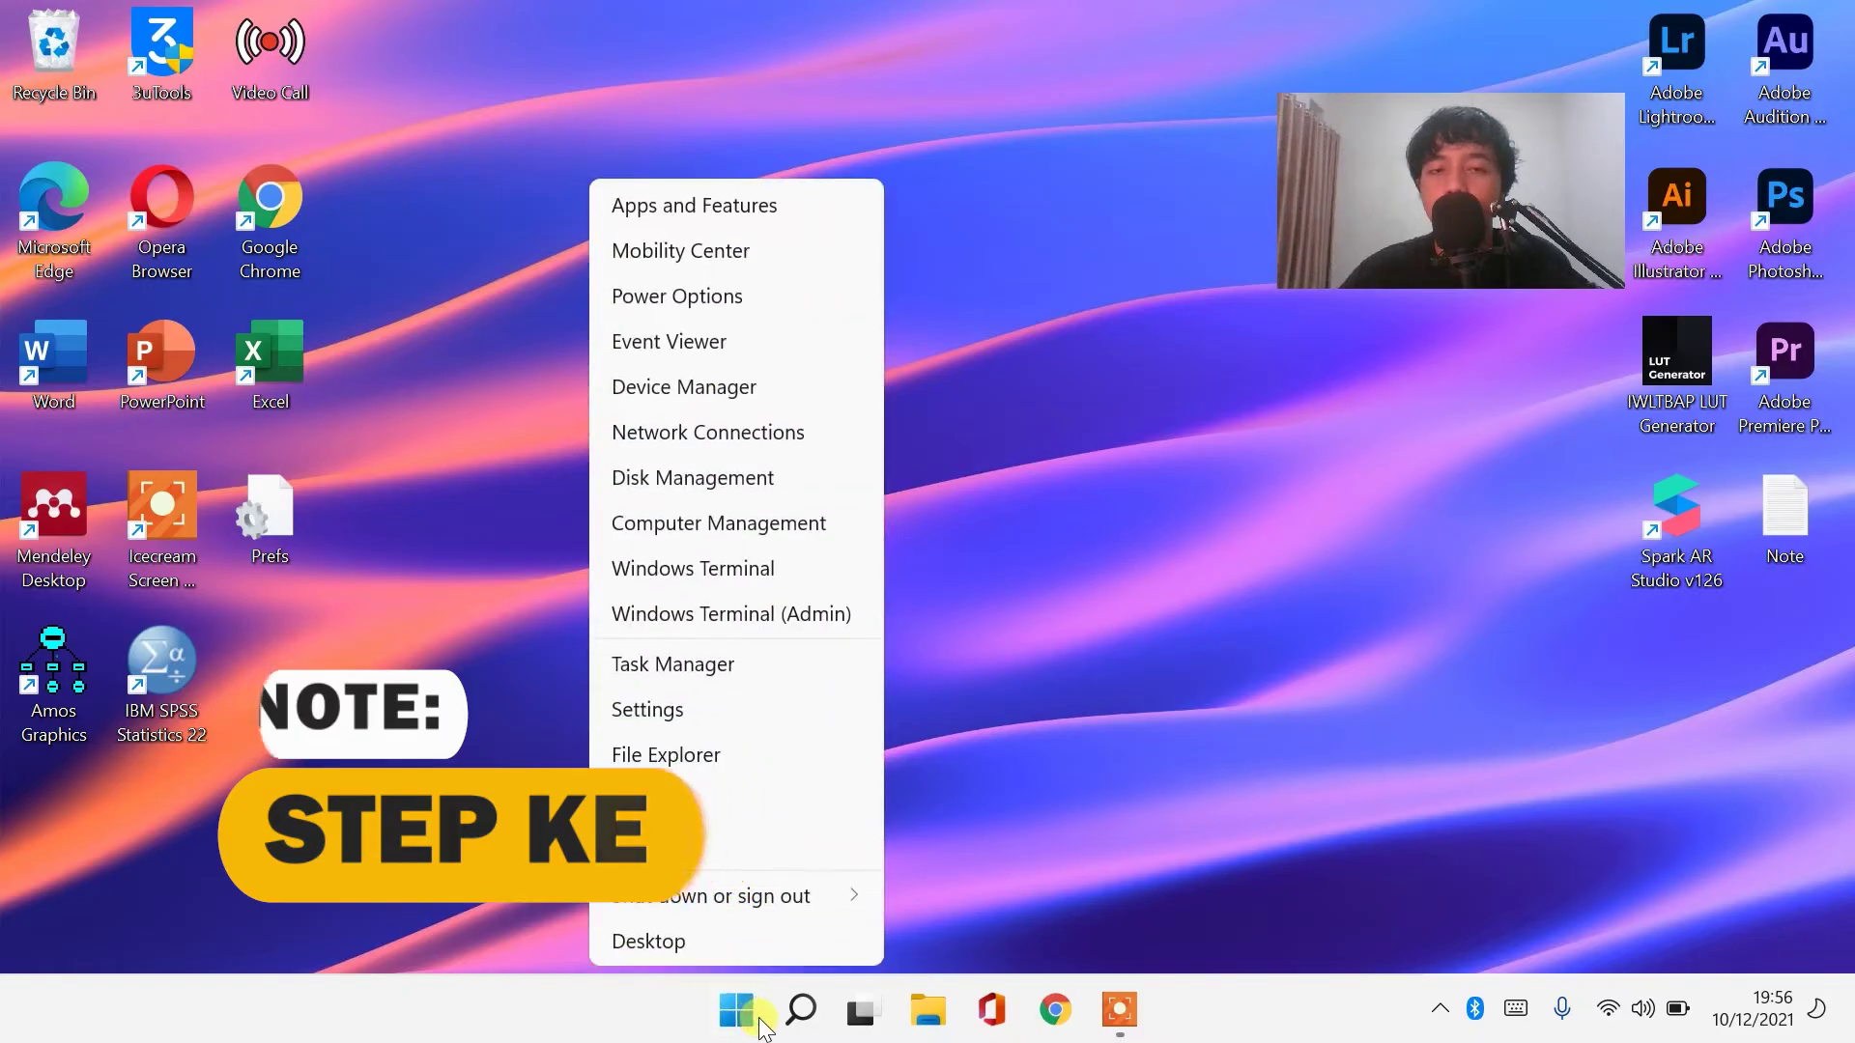
{"action": "left_click", "coordinate": [778, 387]}
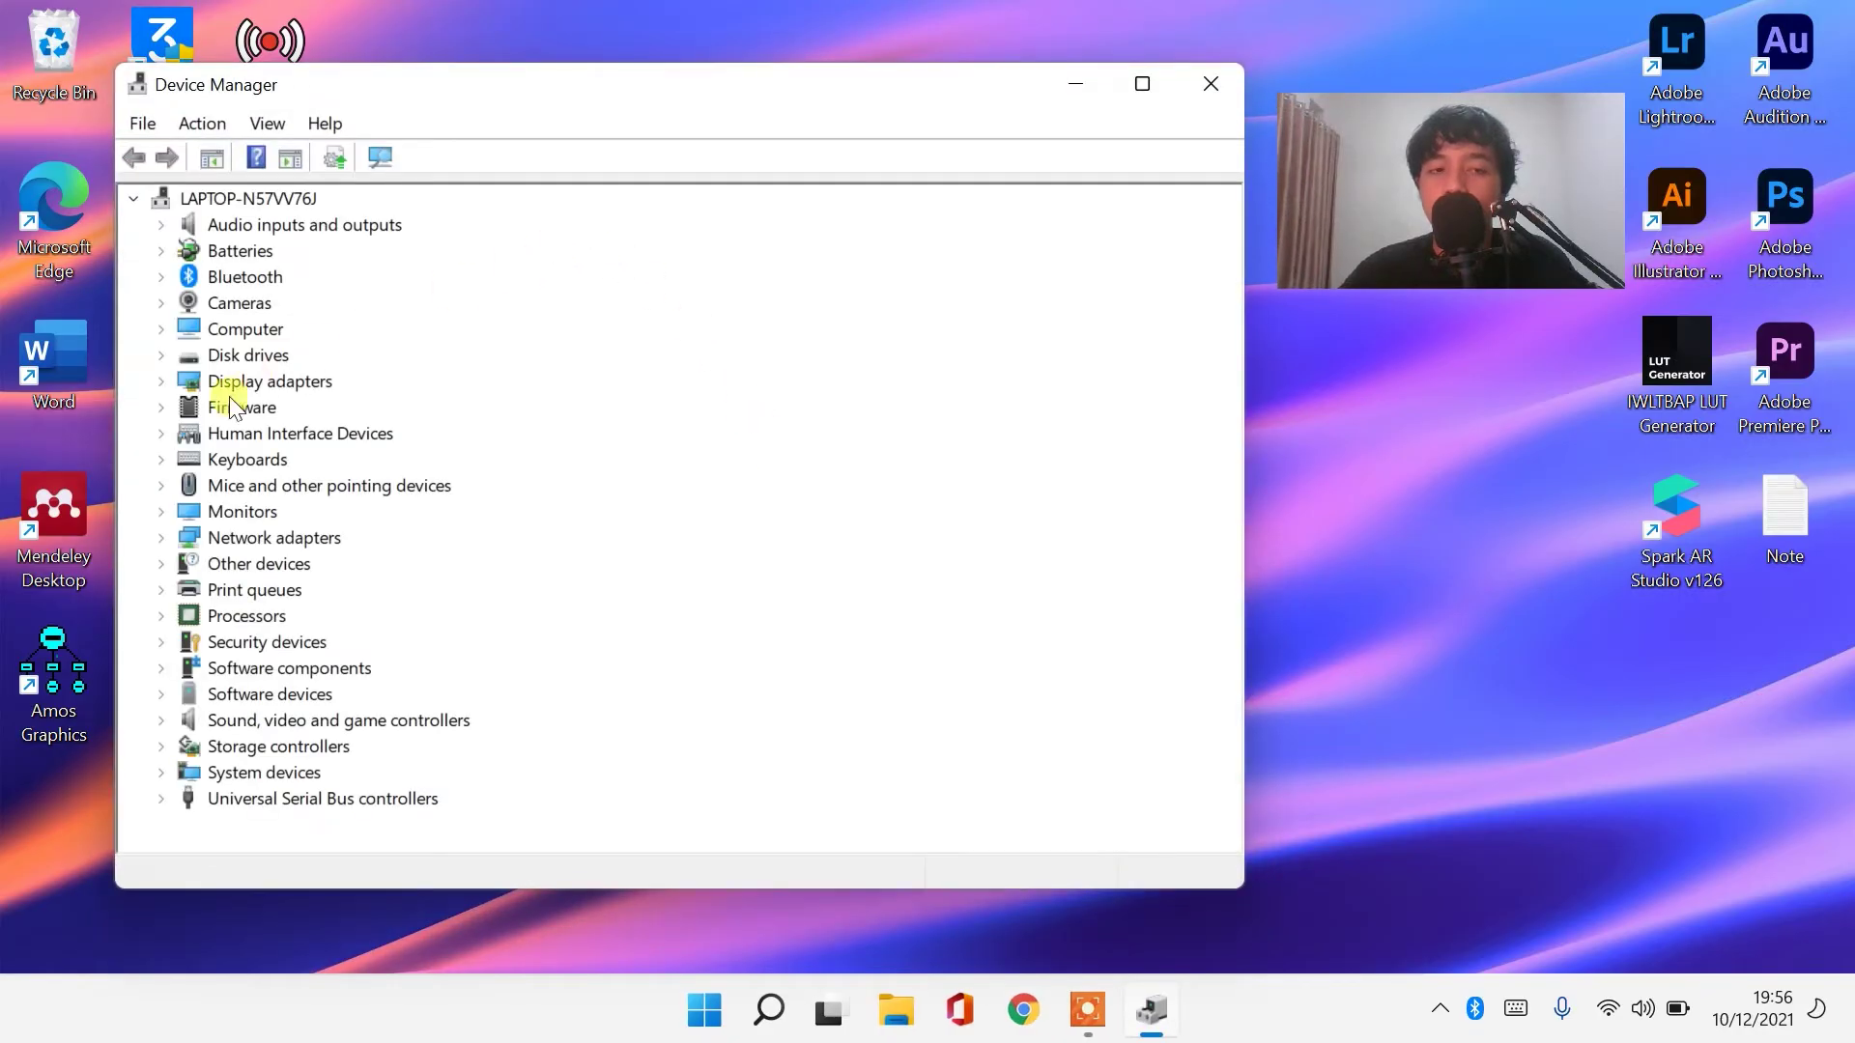
{"action": "left_click", "coordinate": [161, 512]}
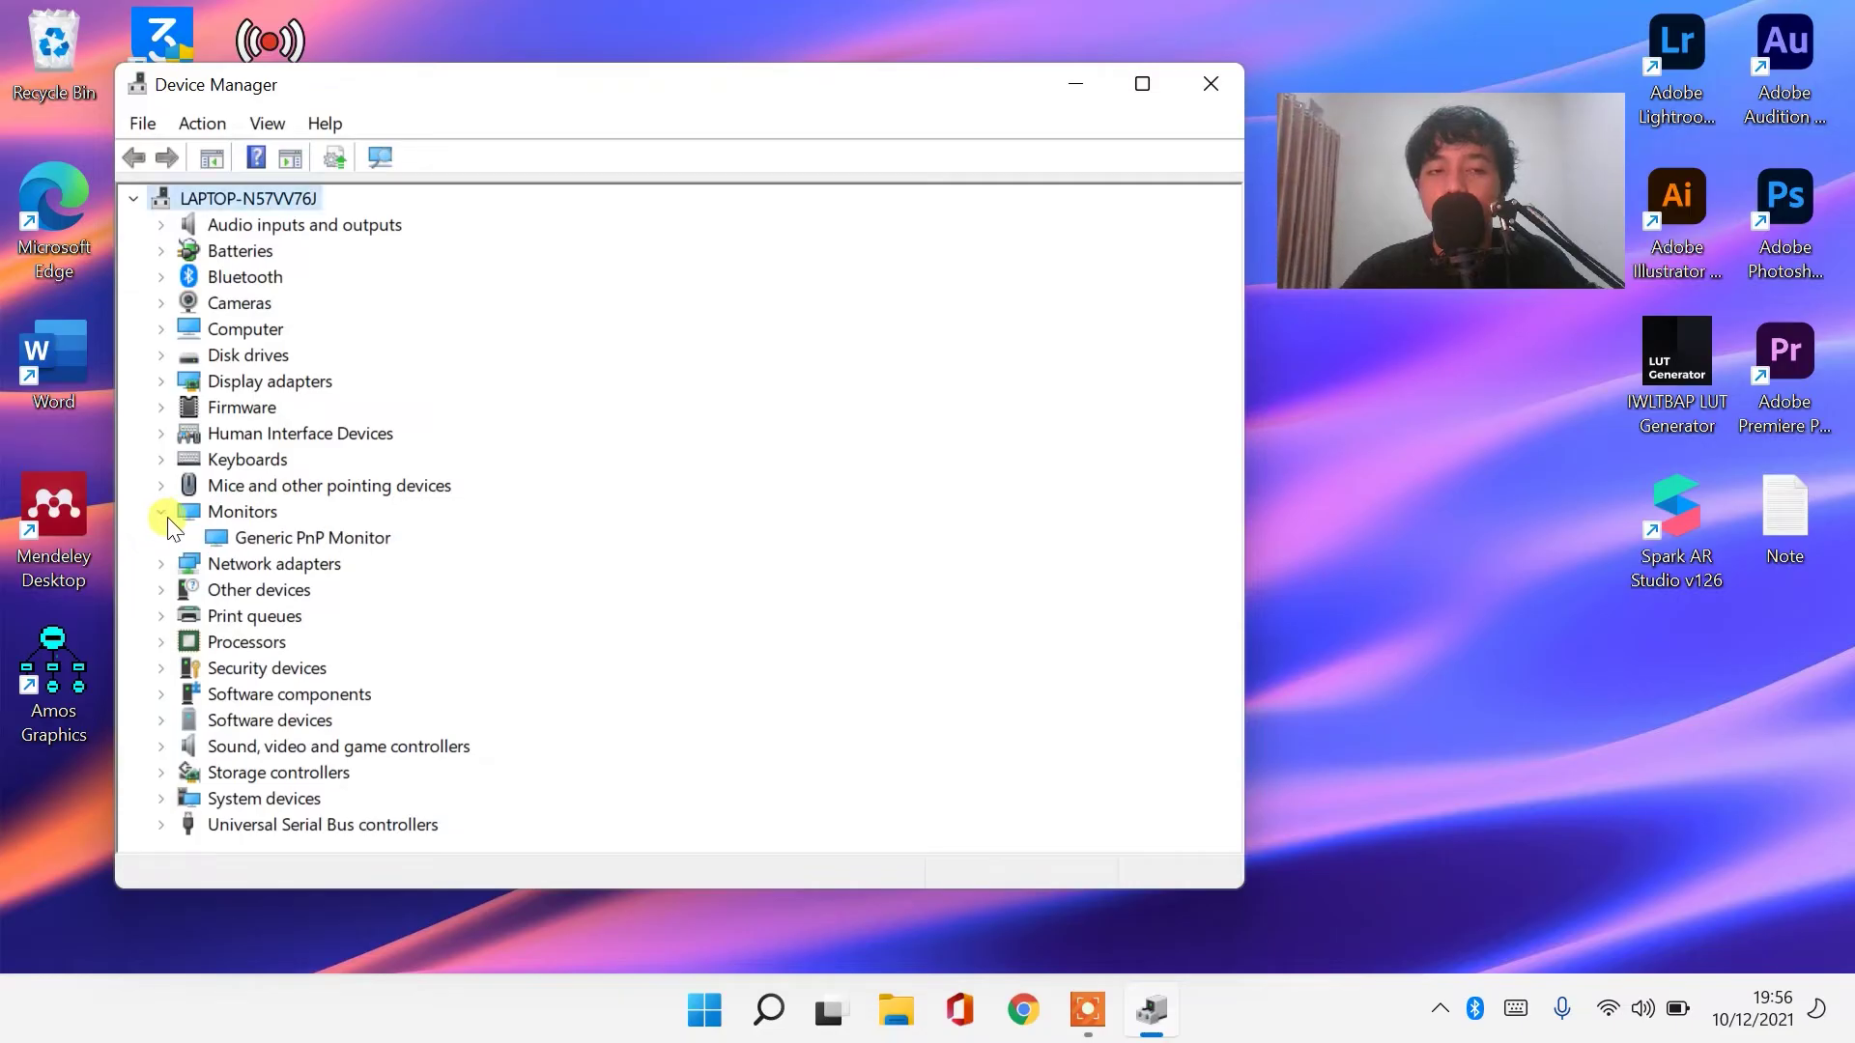
{"action": "left_click", "coordinate": [355, 539]}
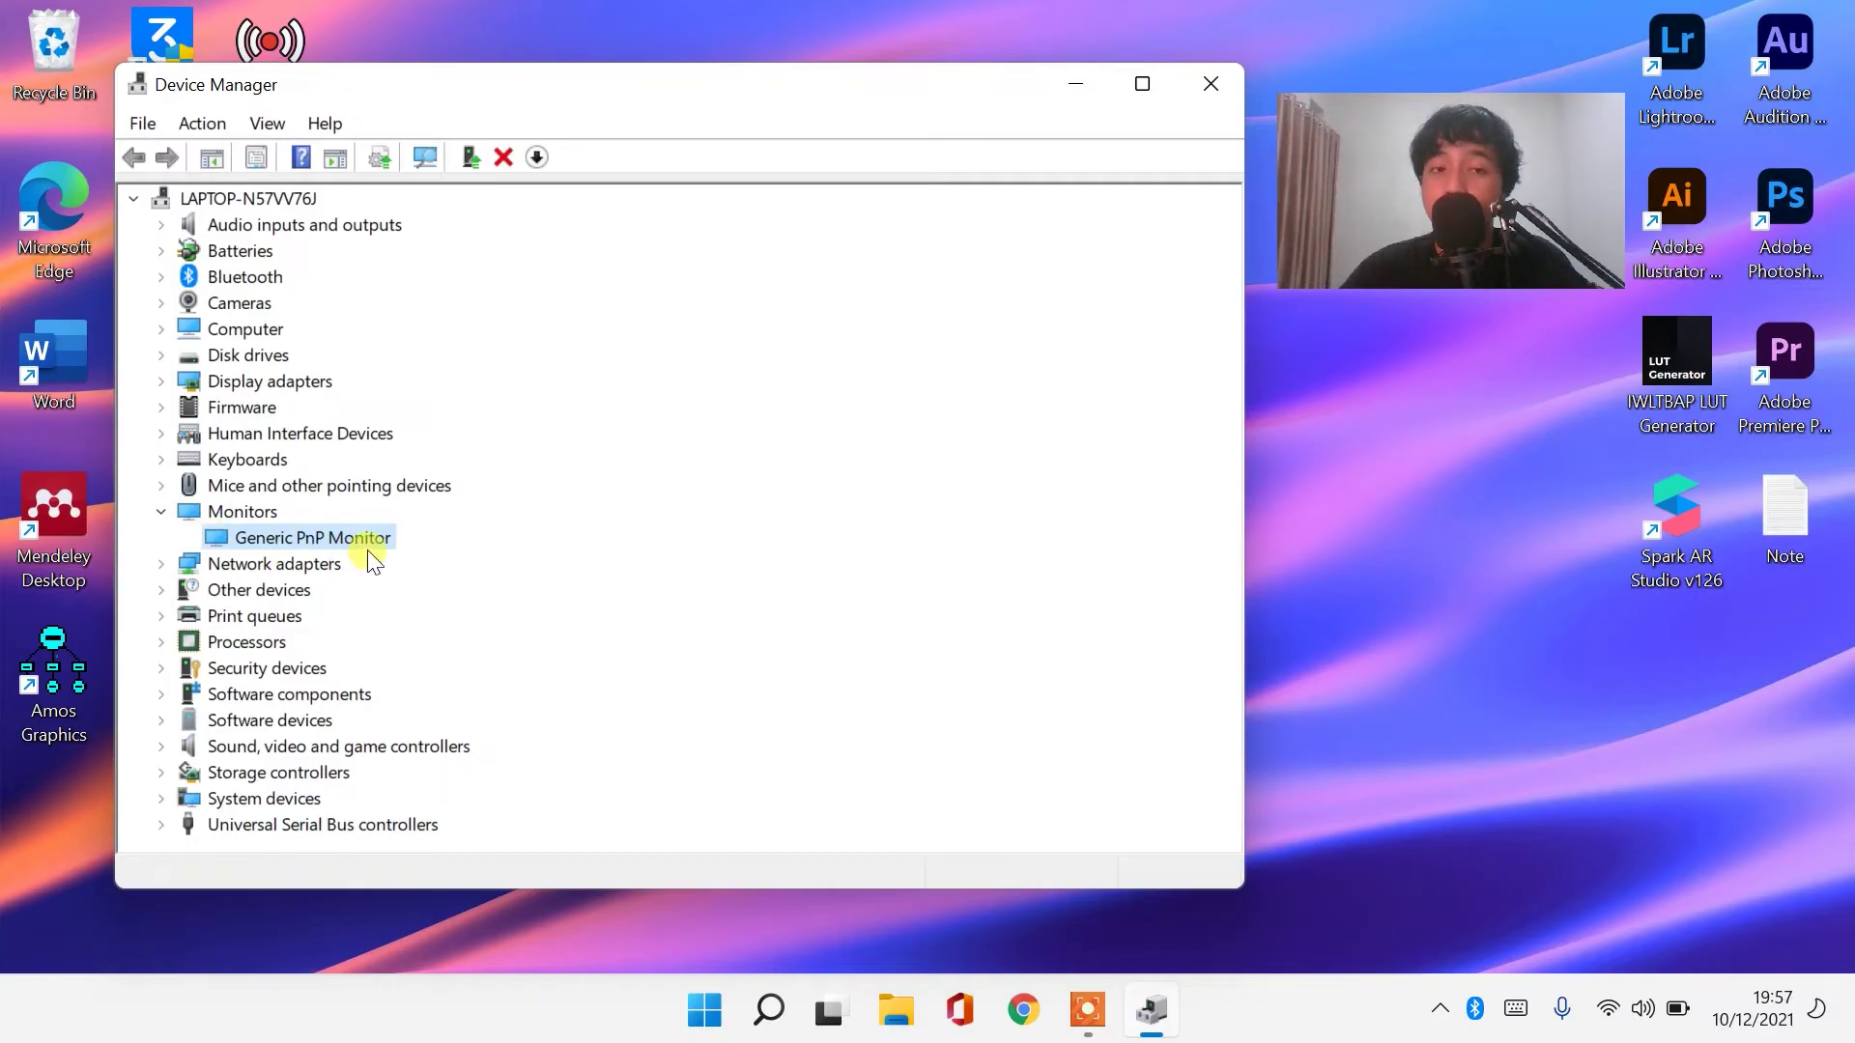
{"action": "right_click", "coordinate": [253, 541]}
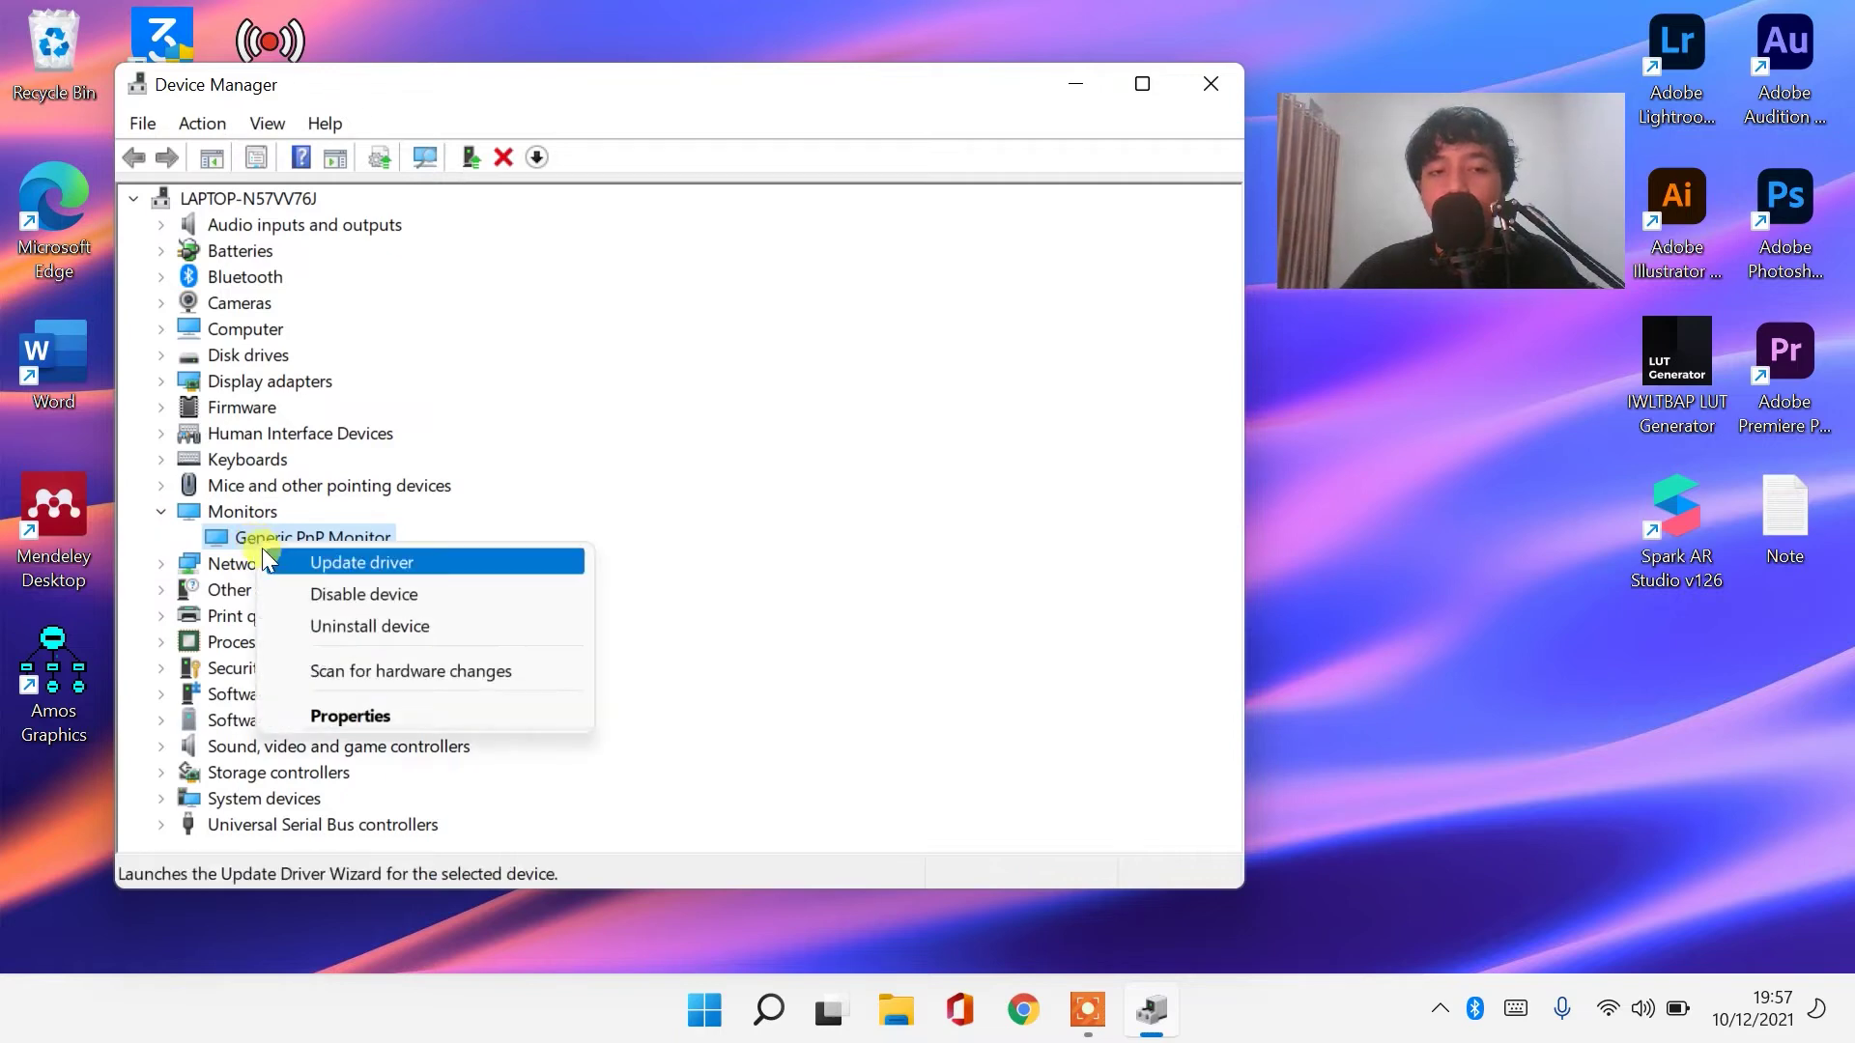
{"action": "left_click", "coordinate": [293, 560]}
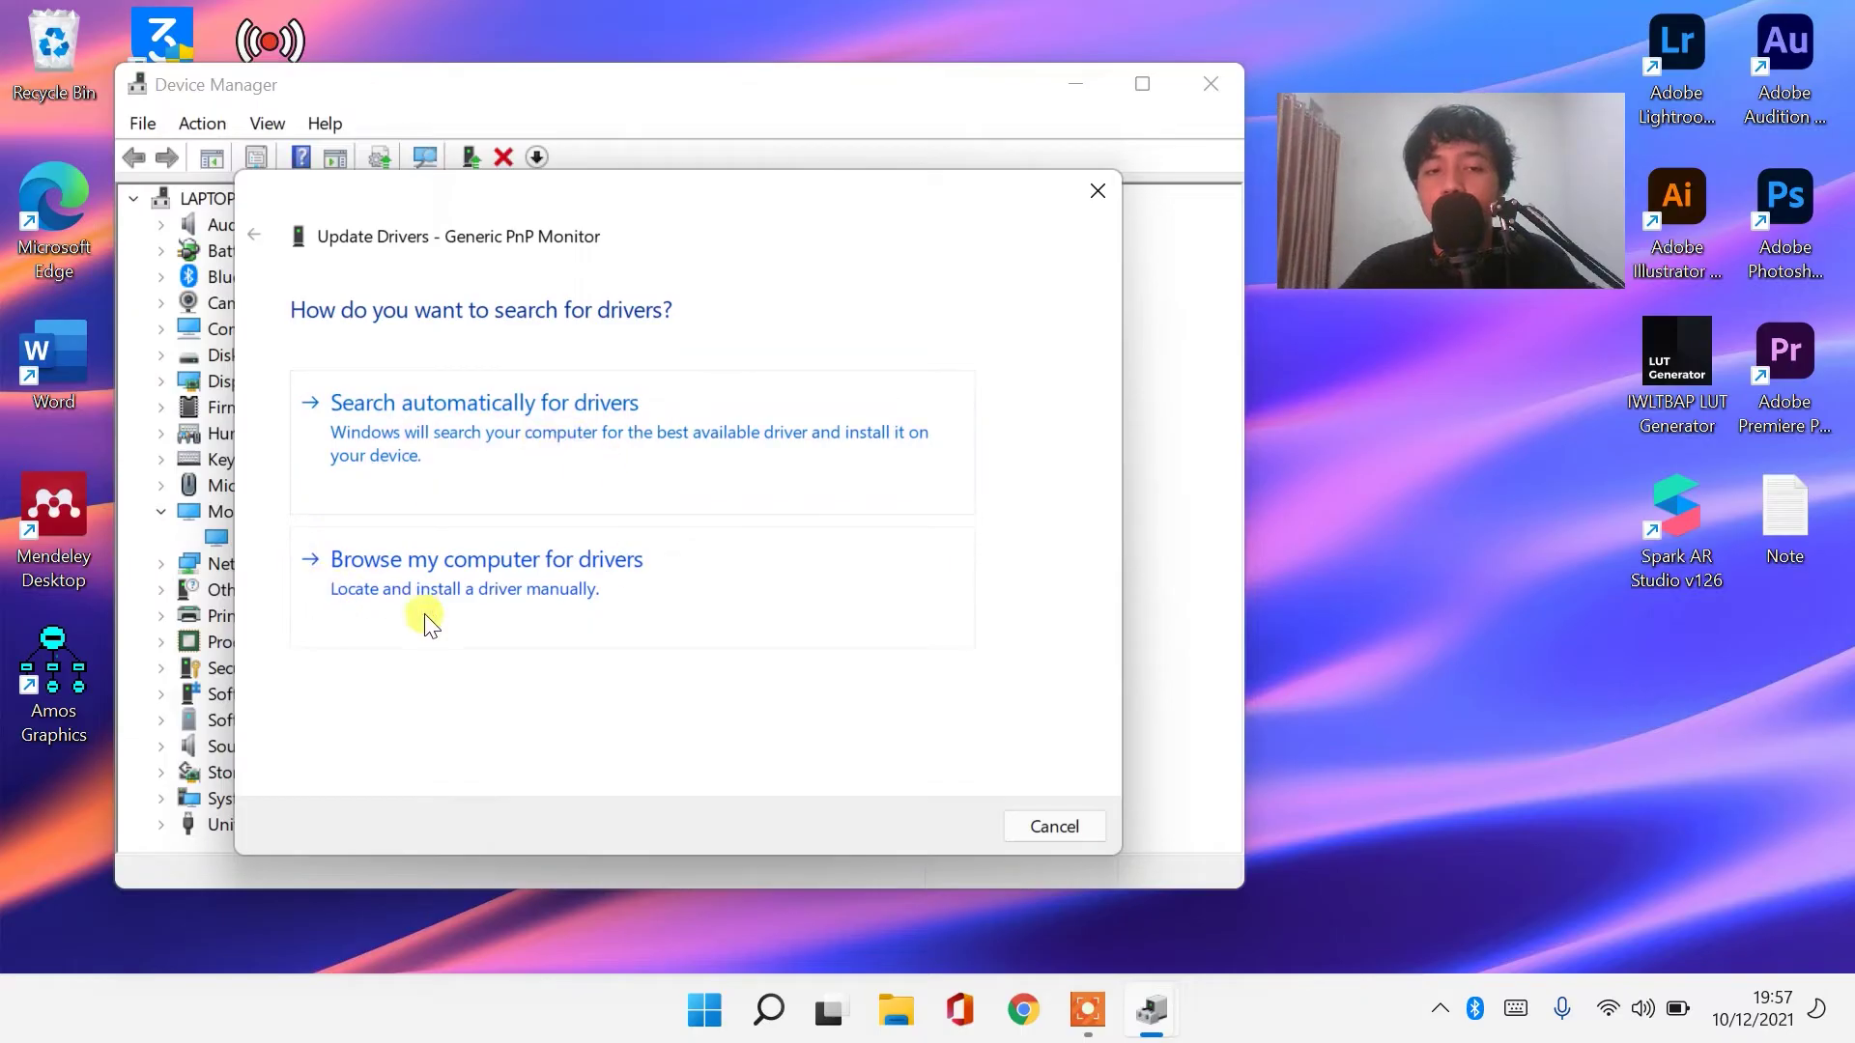
{"action": "left_click", "coordinate": [480, 574]}
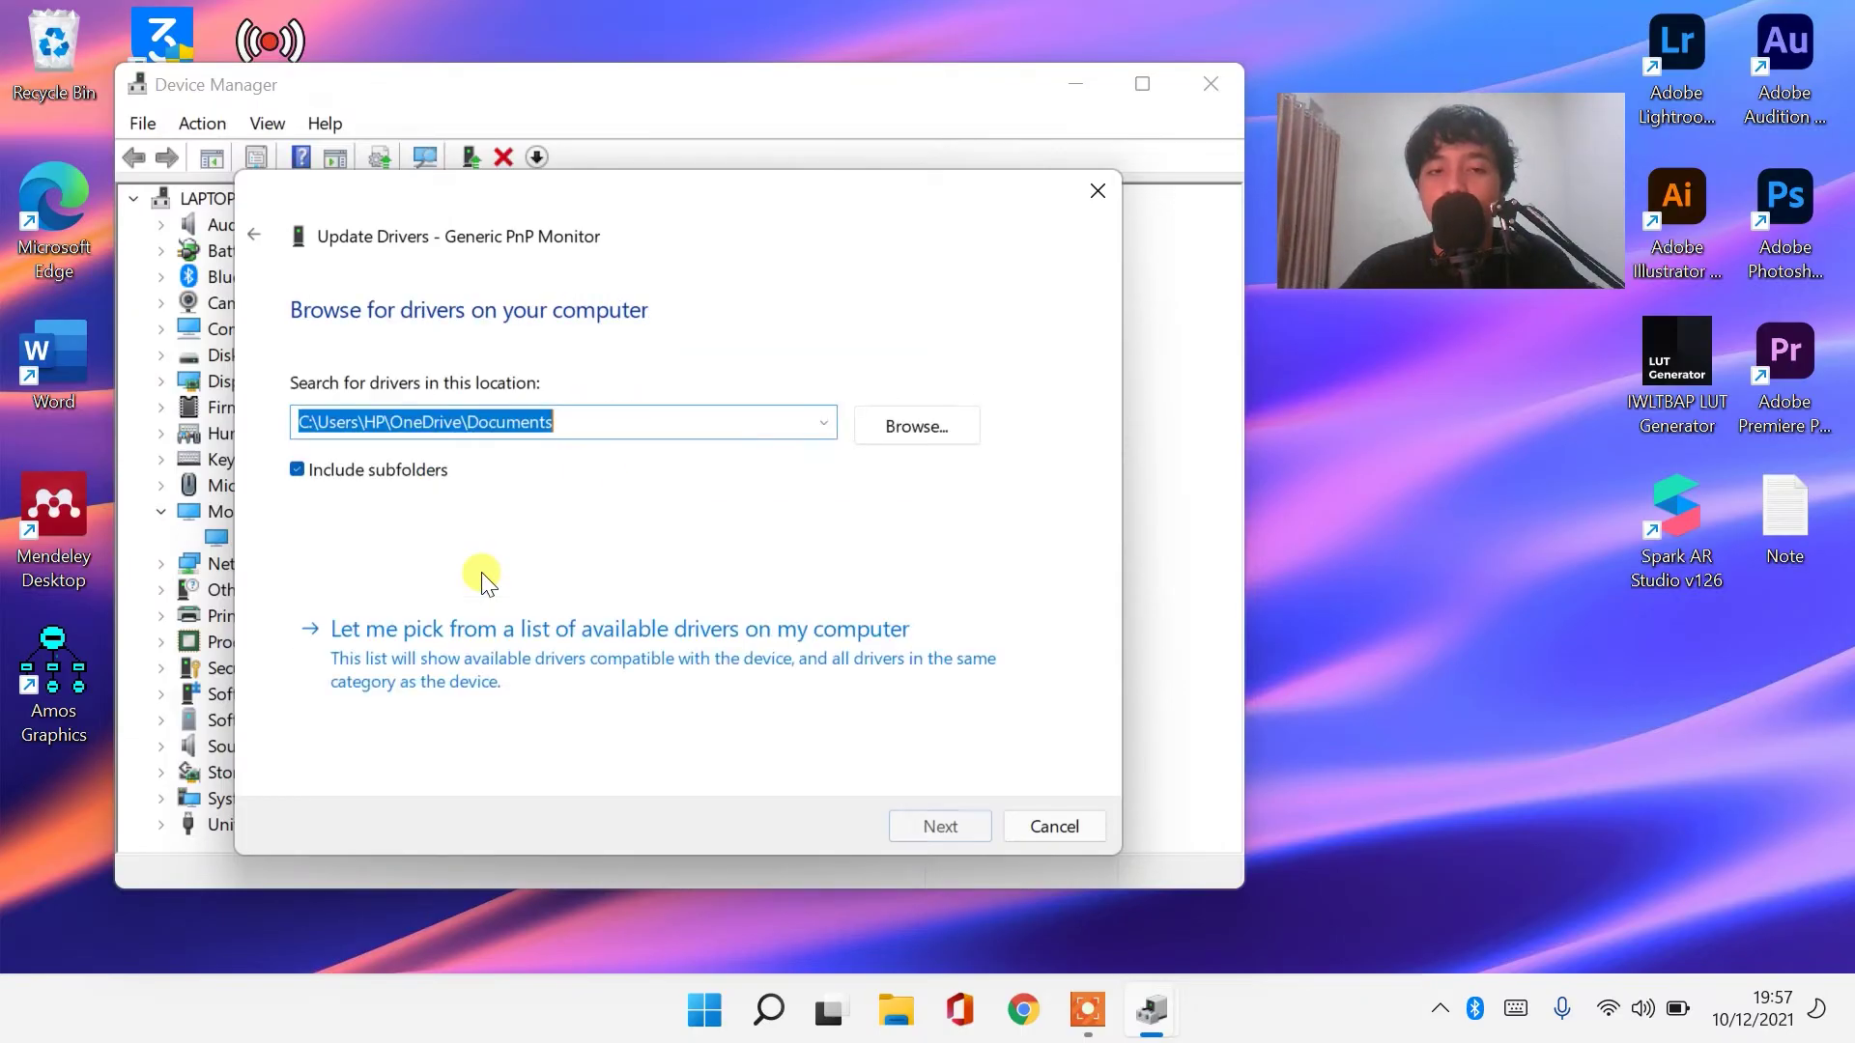
{"action": "left_click", "coordinate": [413, 671]}
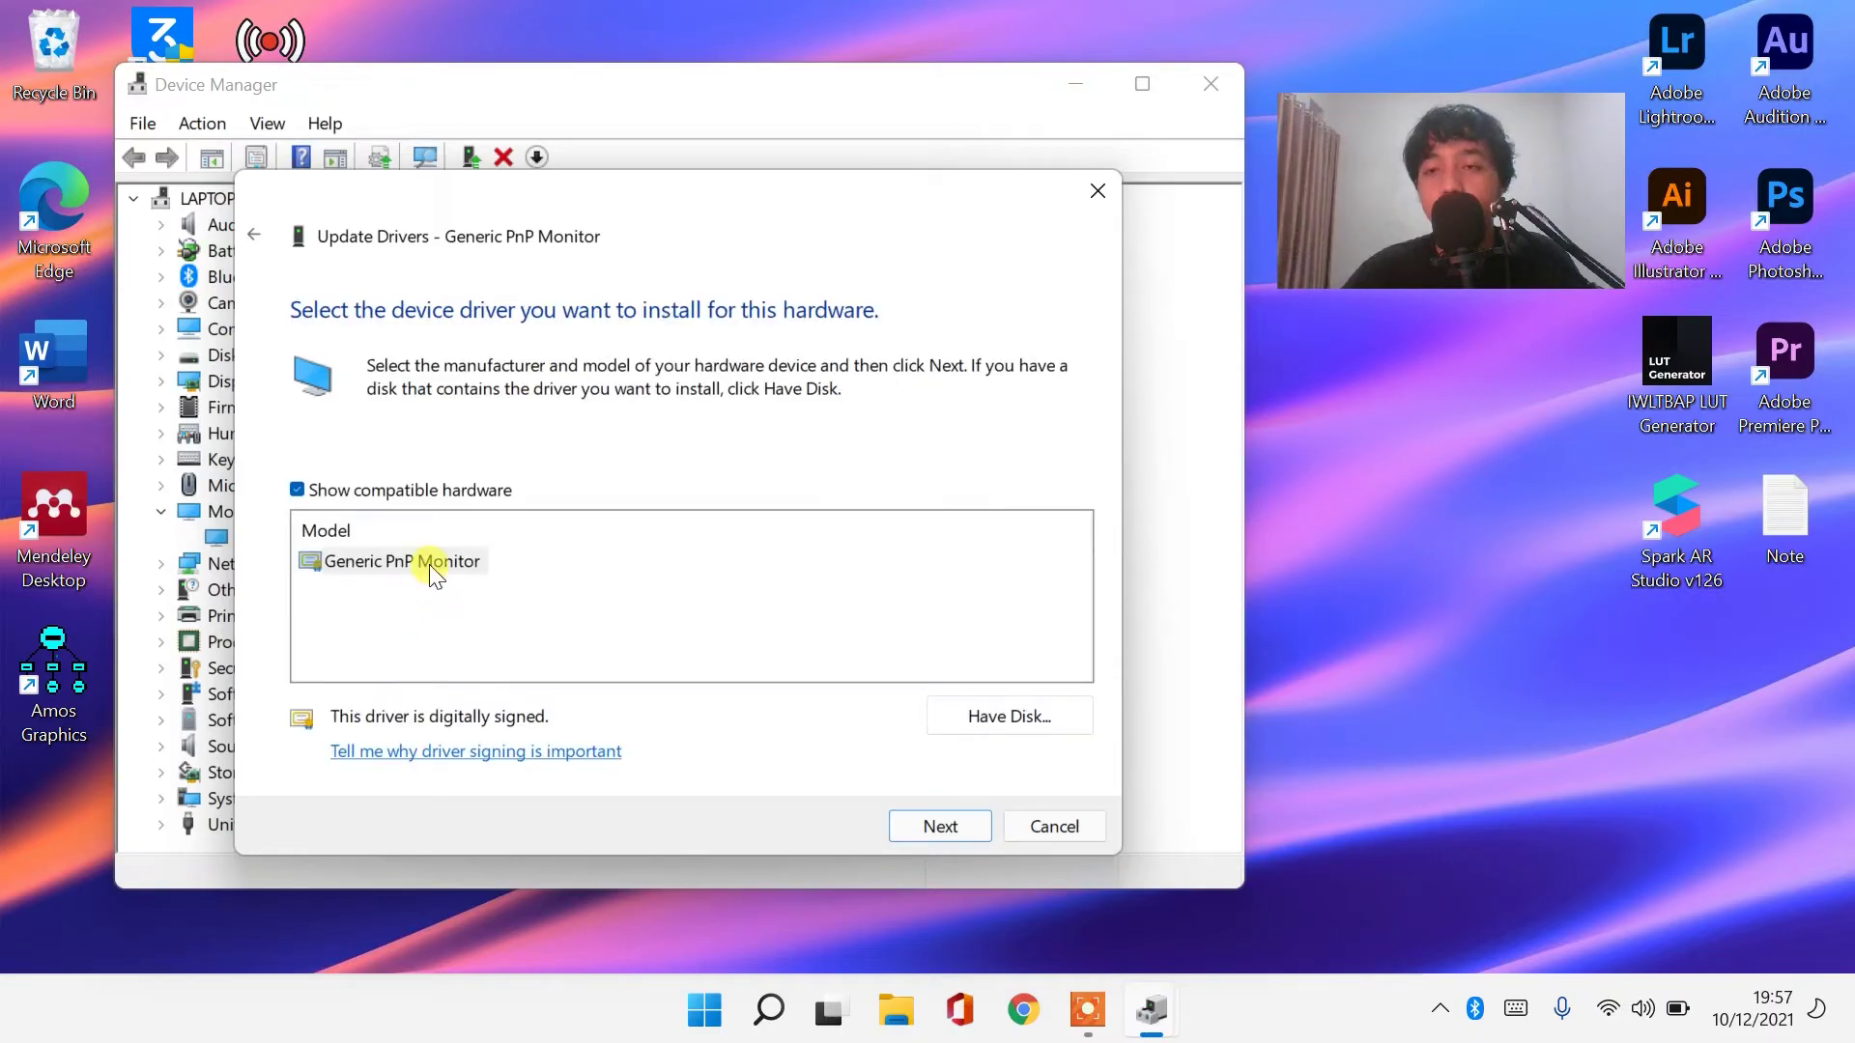
{"action": "left_click", "coordinate": [429, 564]}
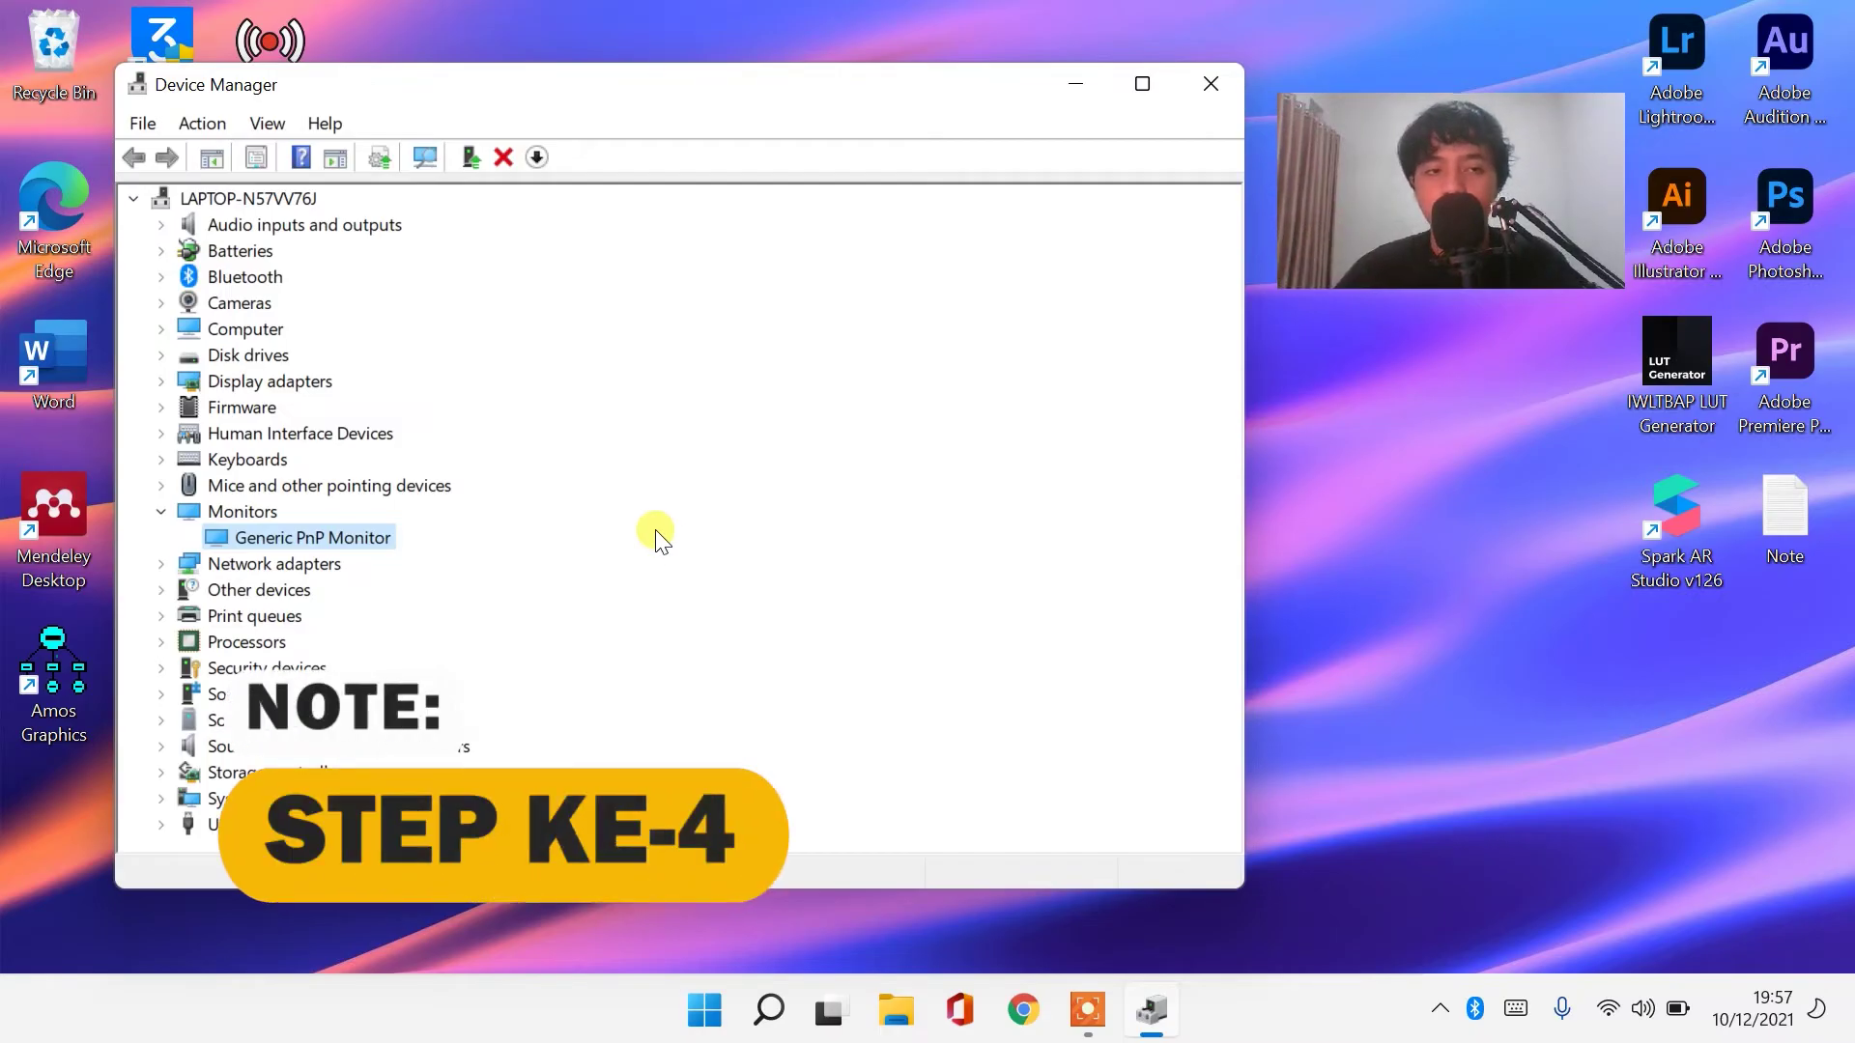
Start a manual driver update for Intel(R) UHD Graphics, picking the first Intel(R) UHD Graphics model from the list of available drivers
{"action": "left_click", "coordinate": [170, 386]}
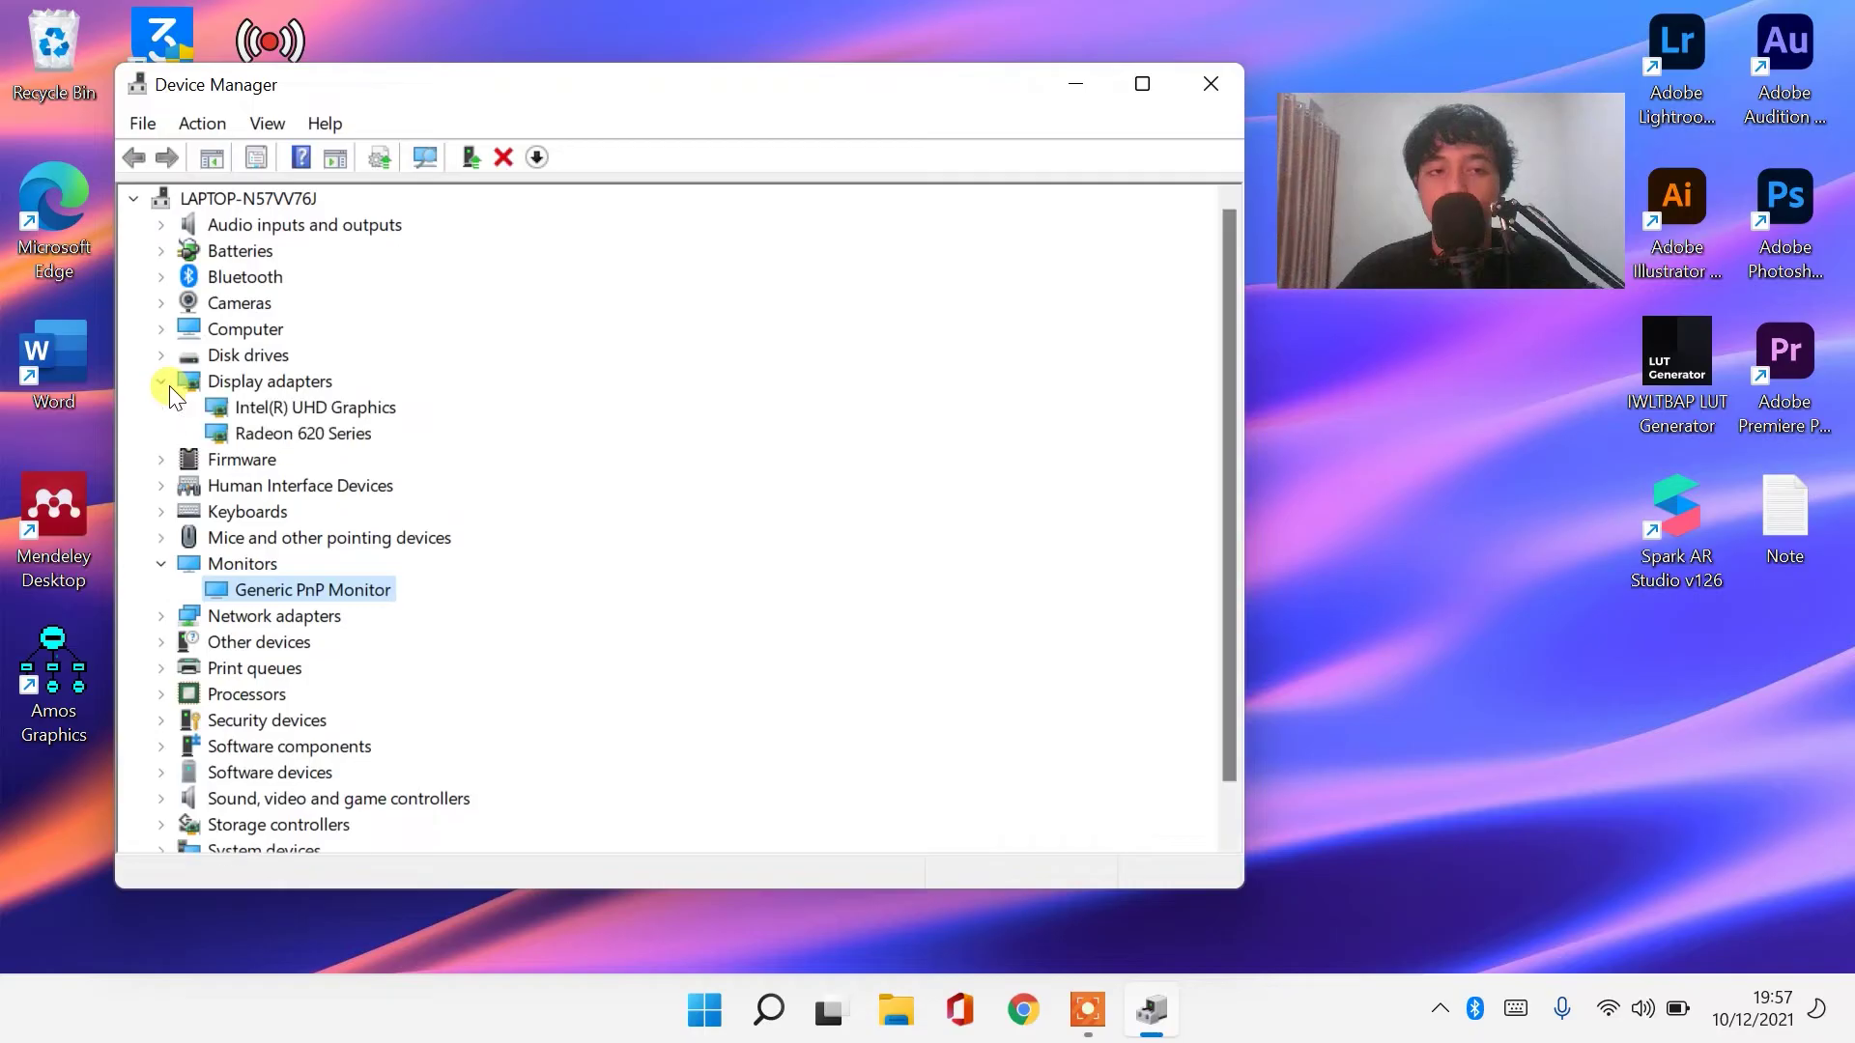
{"action": "left_click", "coordinate": [386, 404]}
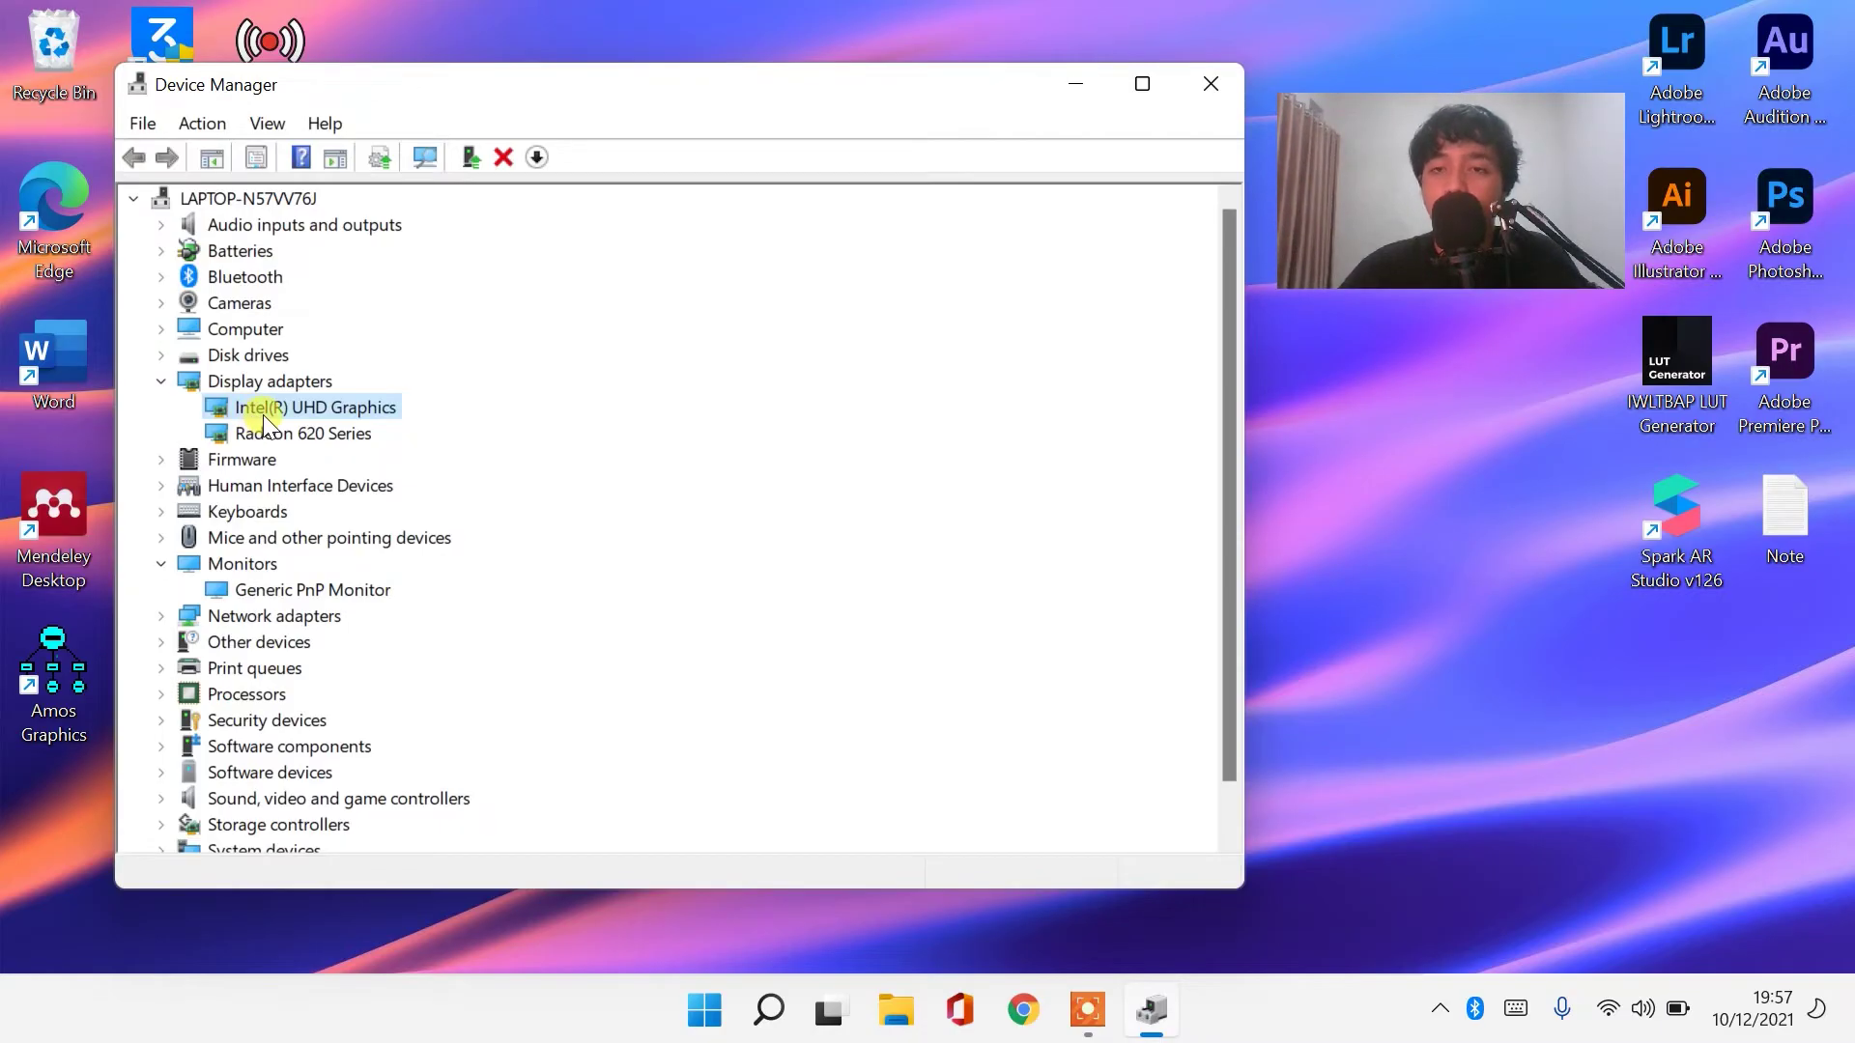
{"action": "right_click", "coordinate": [383, 412]}
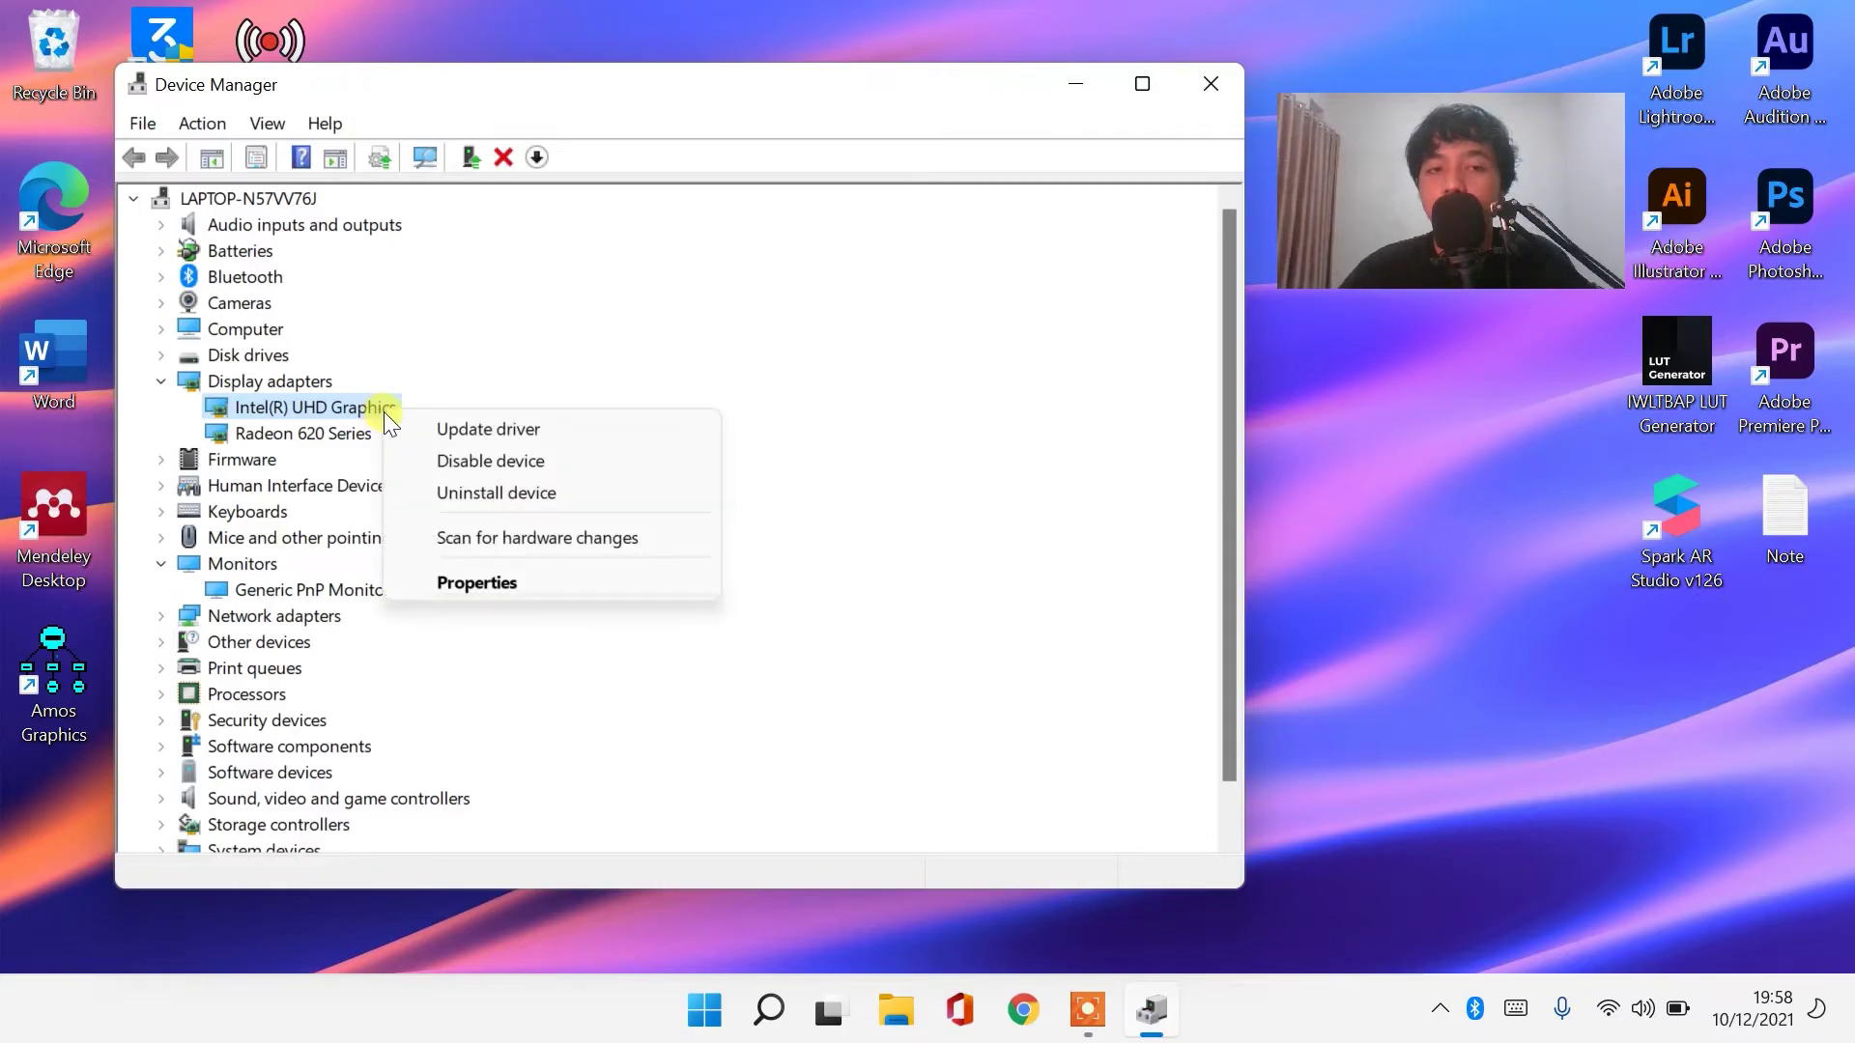
{"action": "left_click", "coordinate": [415, 425]}
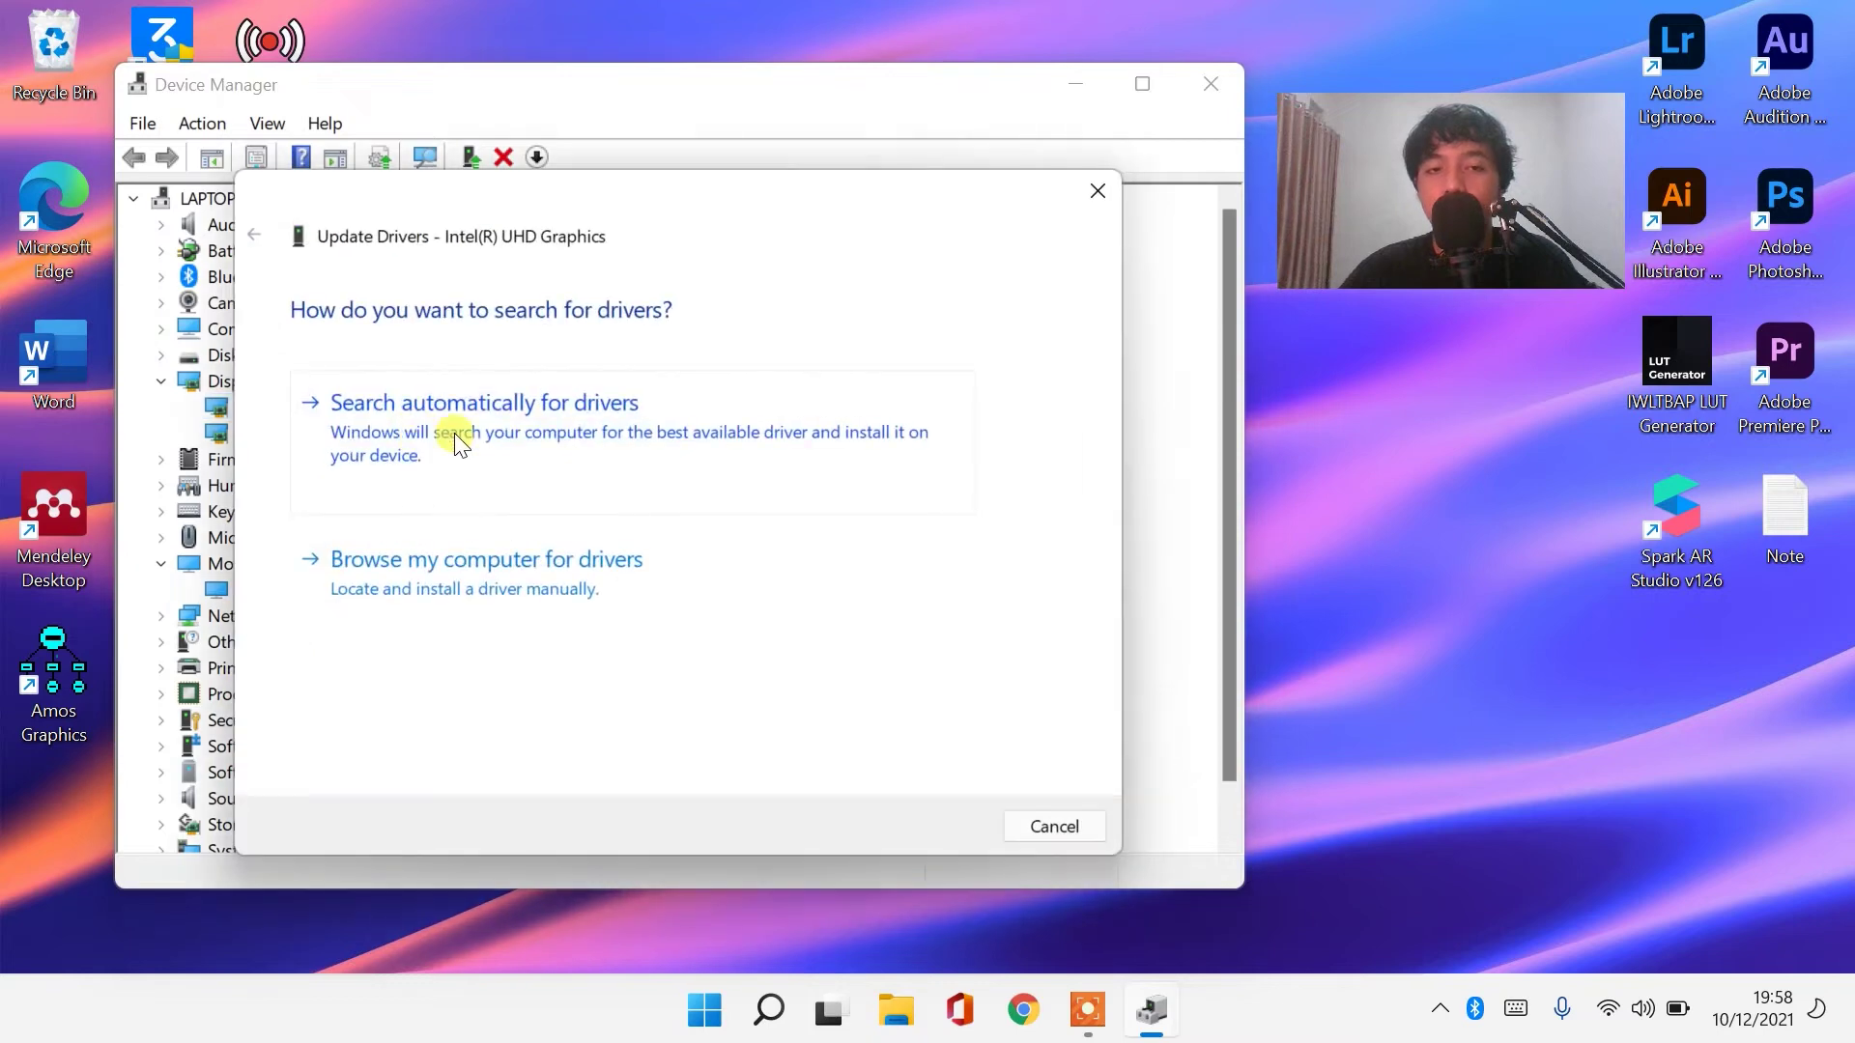
{"action": "left_click", "coordinate": [417, 570]}
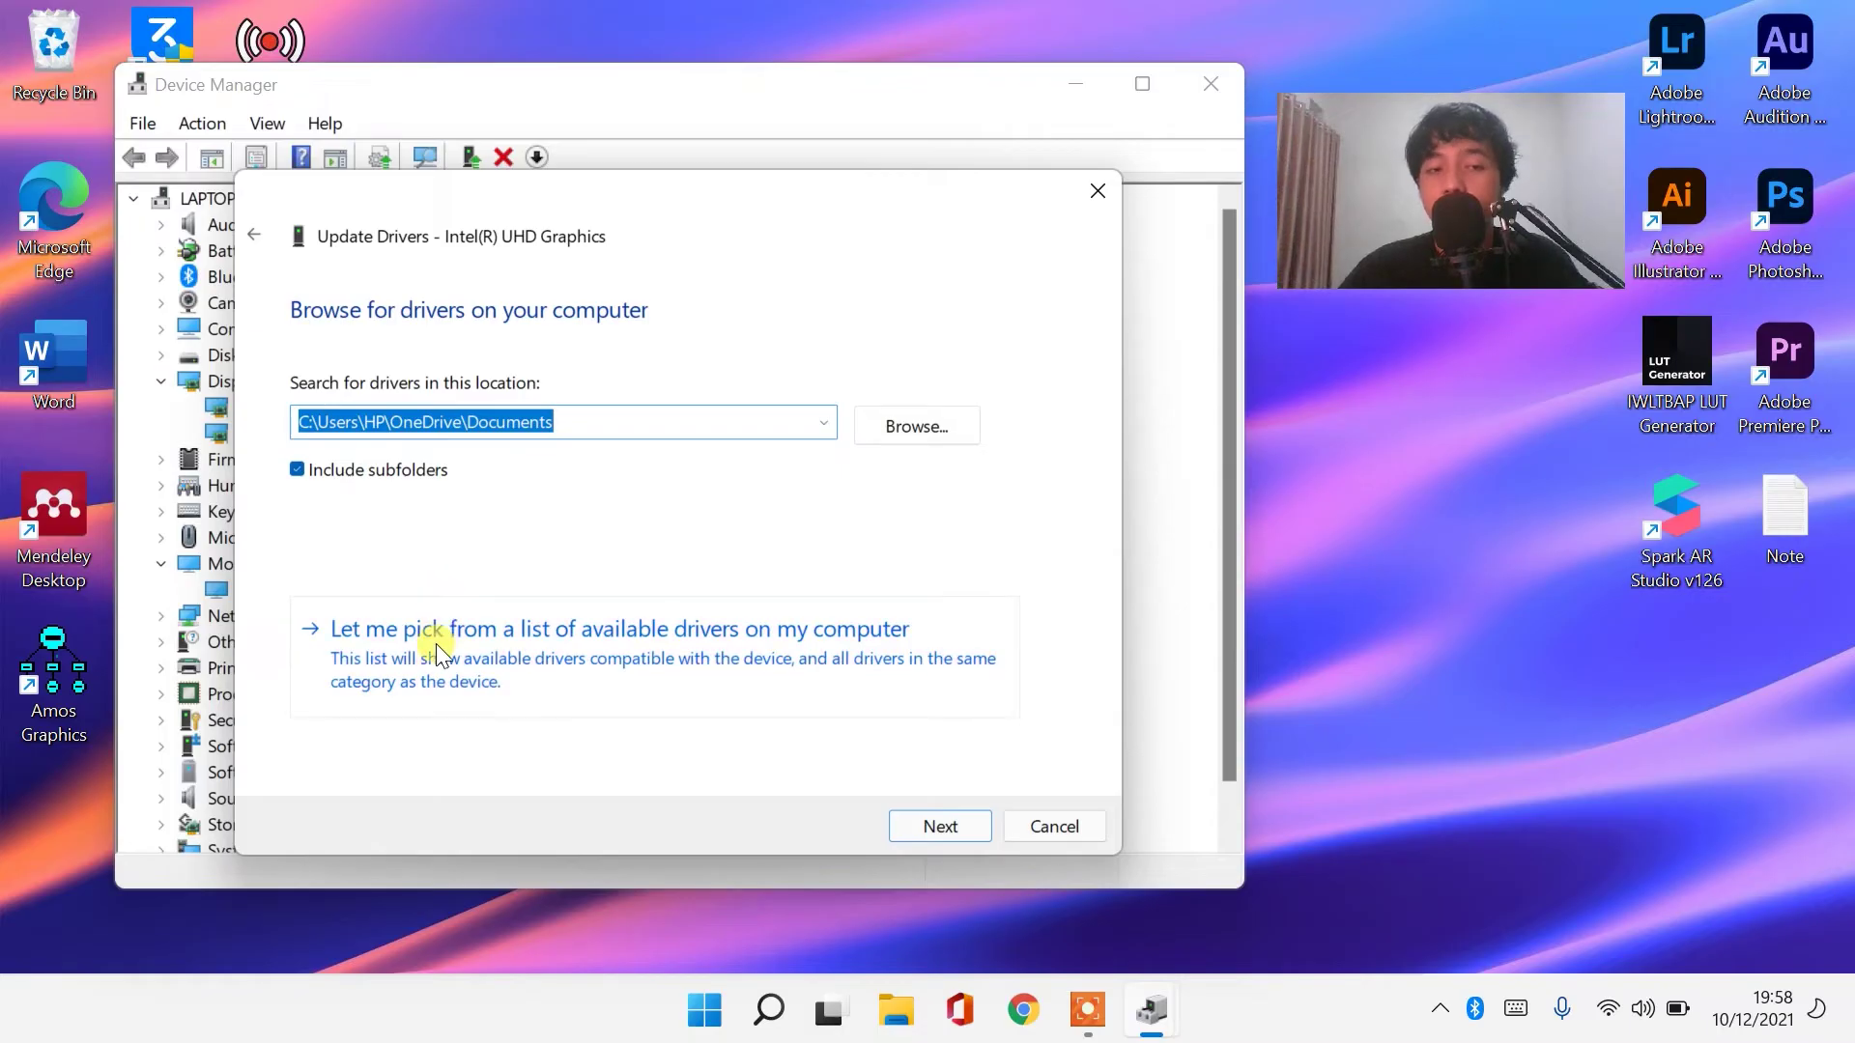
{"action": "left_click", "coordinate": [437, 644]}
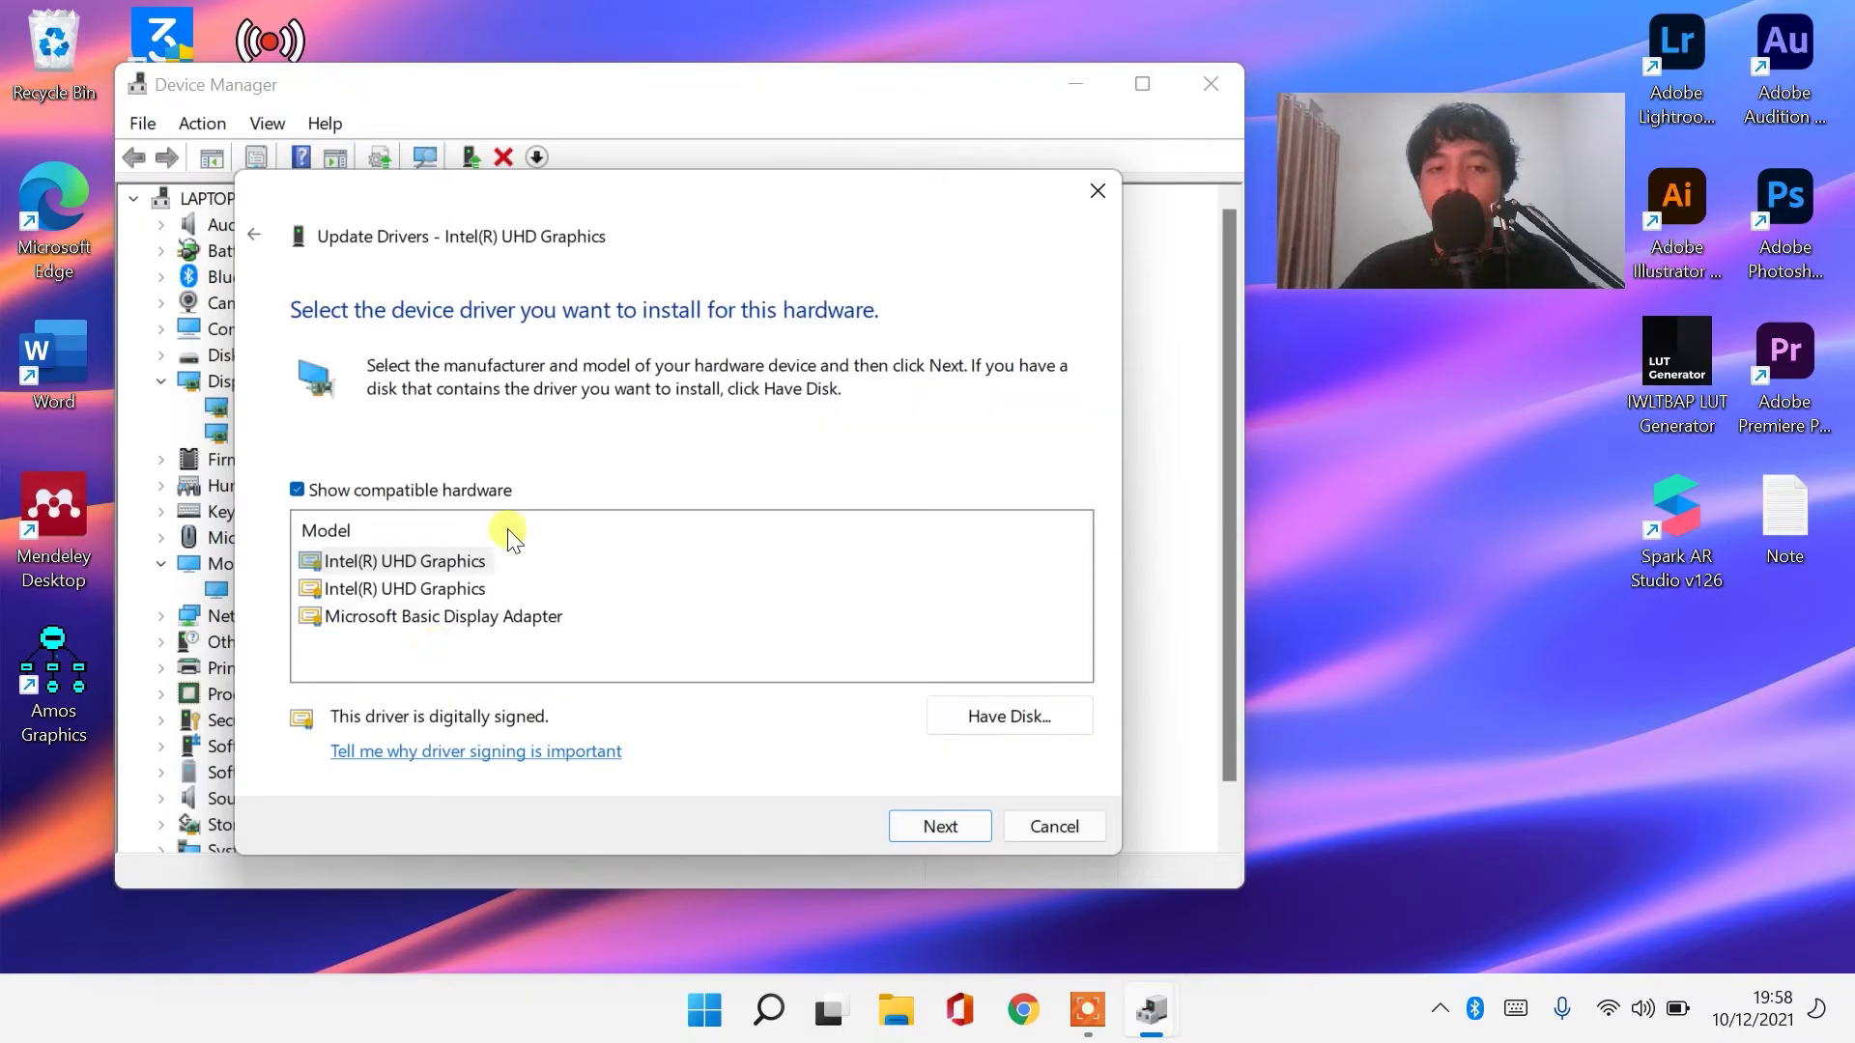
{"action": "left_click", "coordinate": [410, 564]}
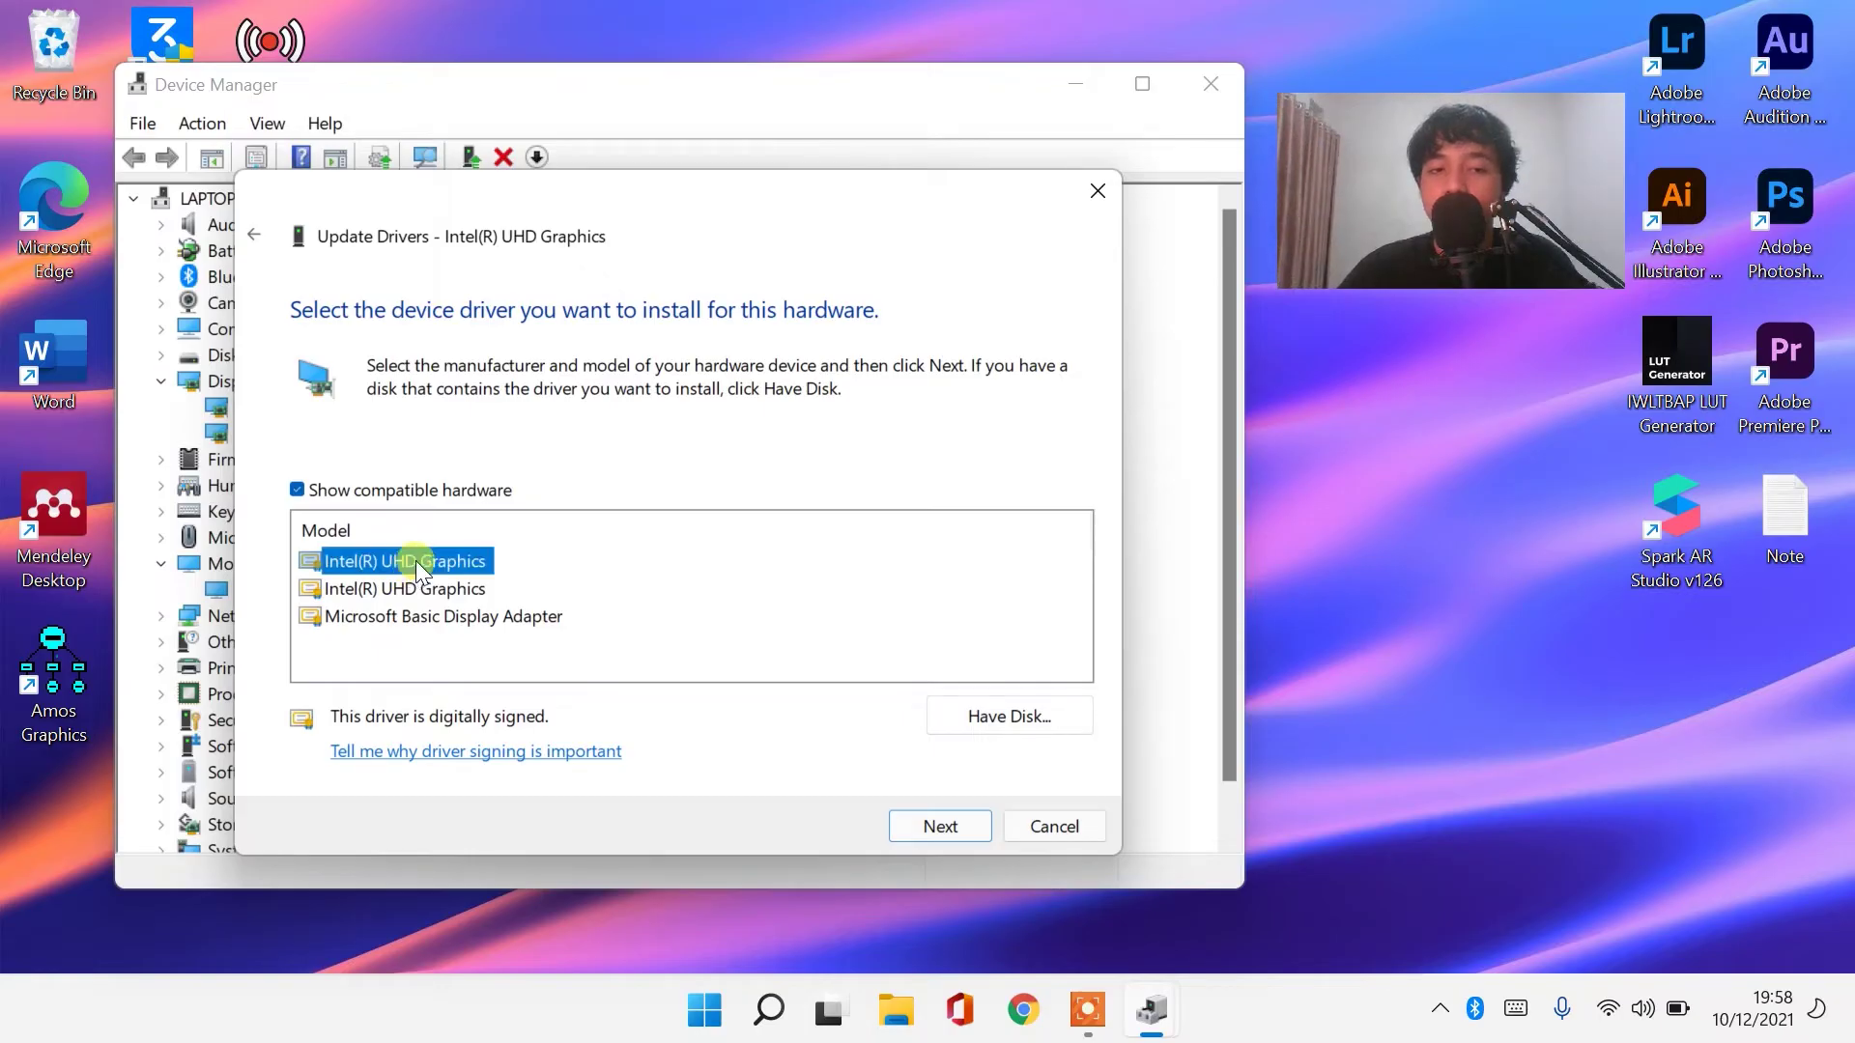
{"action": "left_click", "coordinate": [504, 618]}
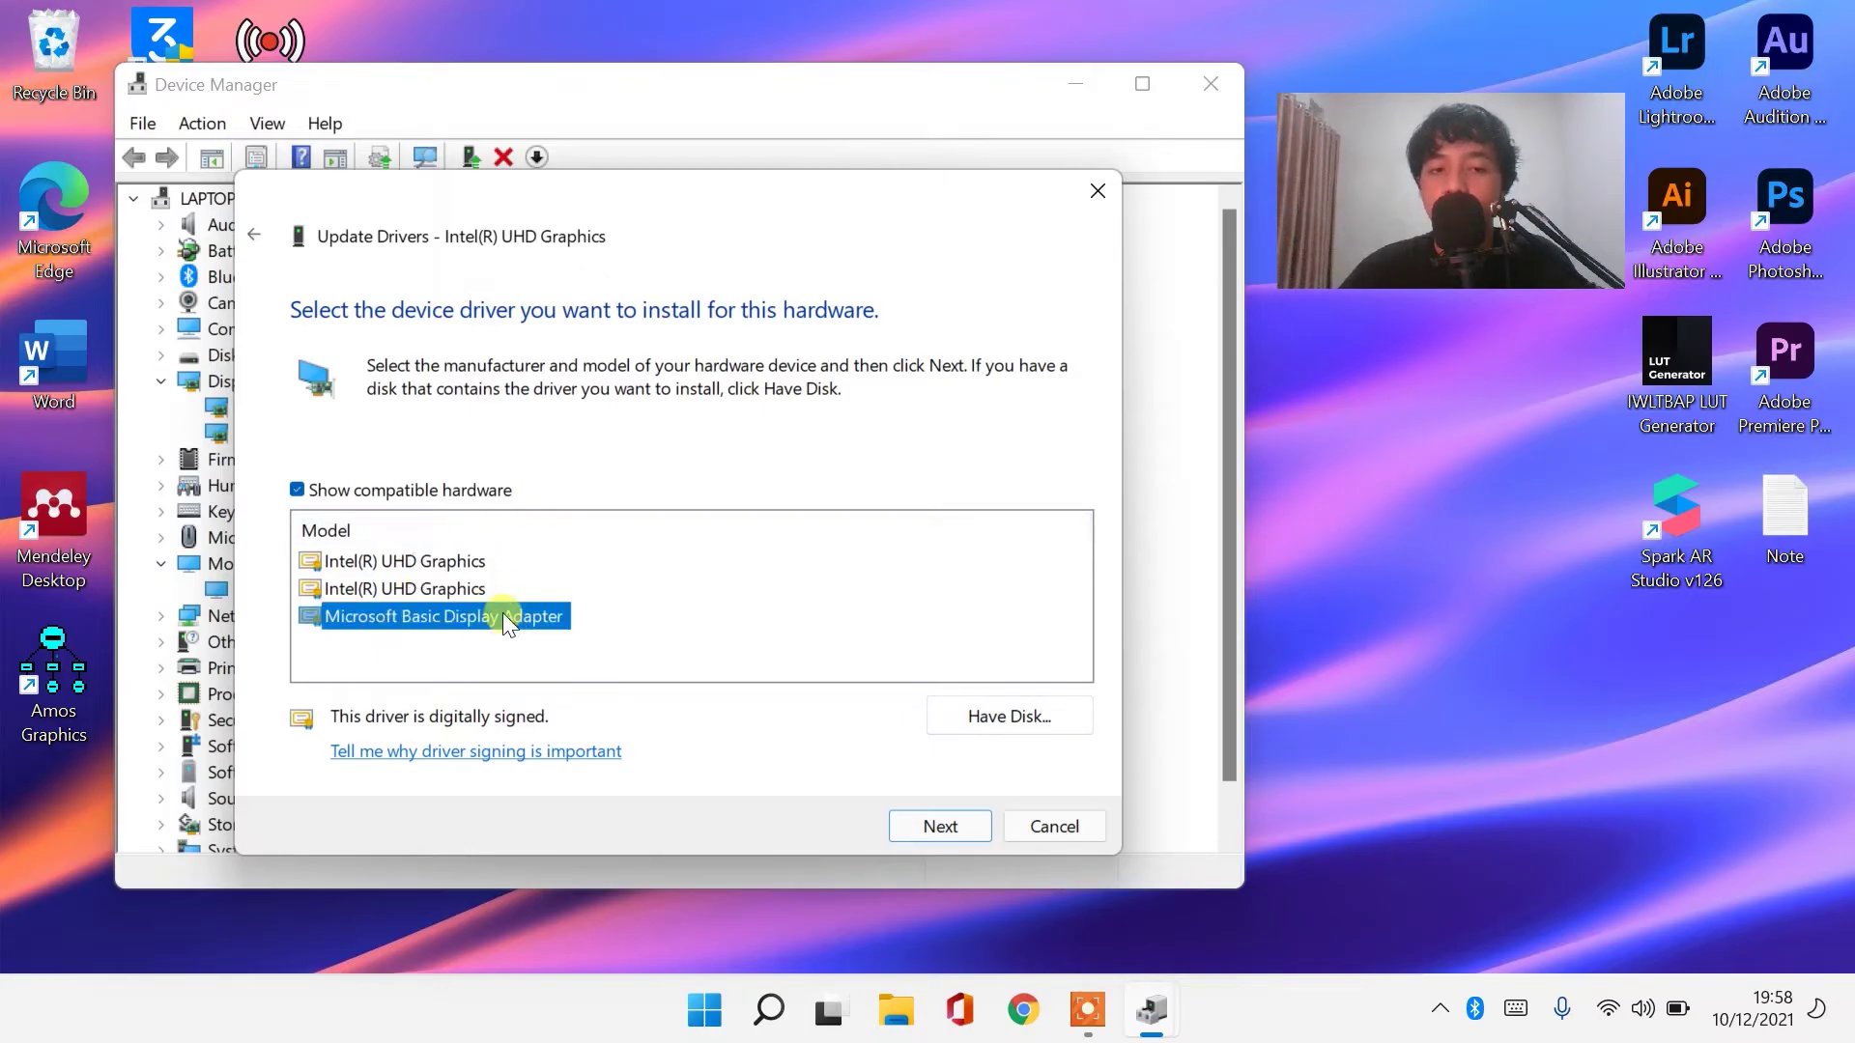
{"action": "left_click", "coordinate": [441, 560]}
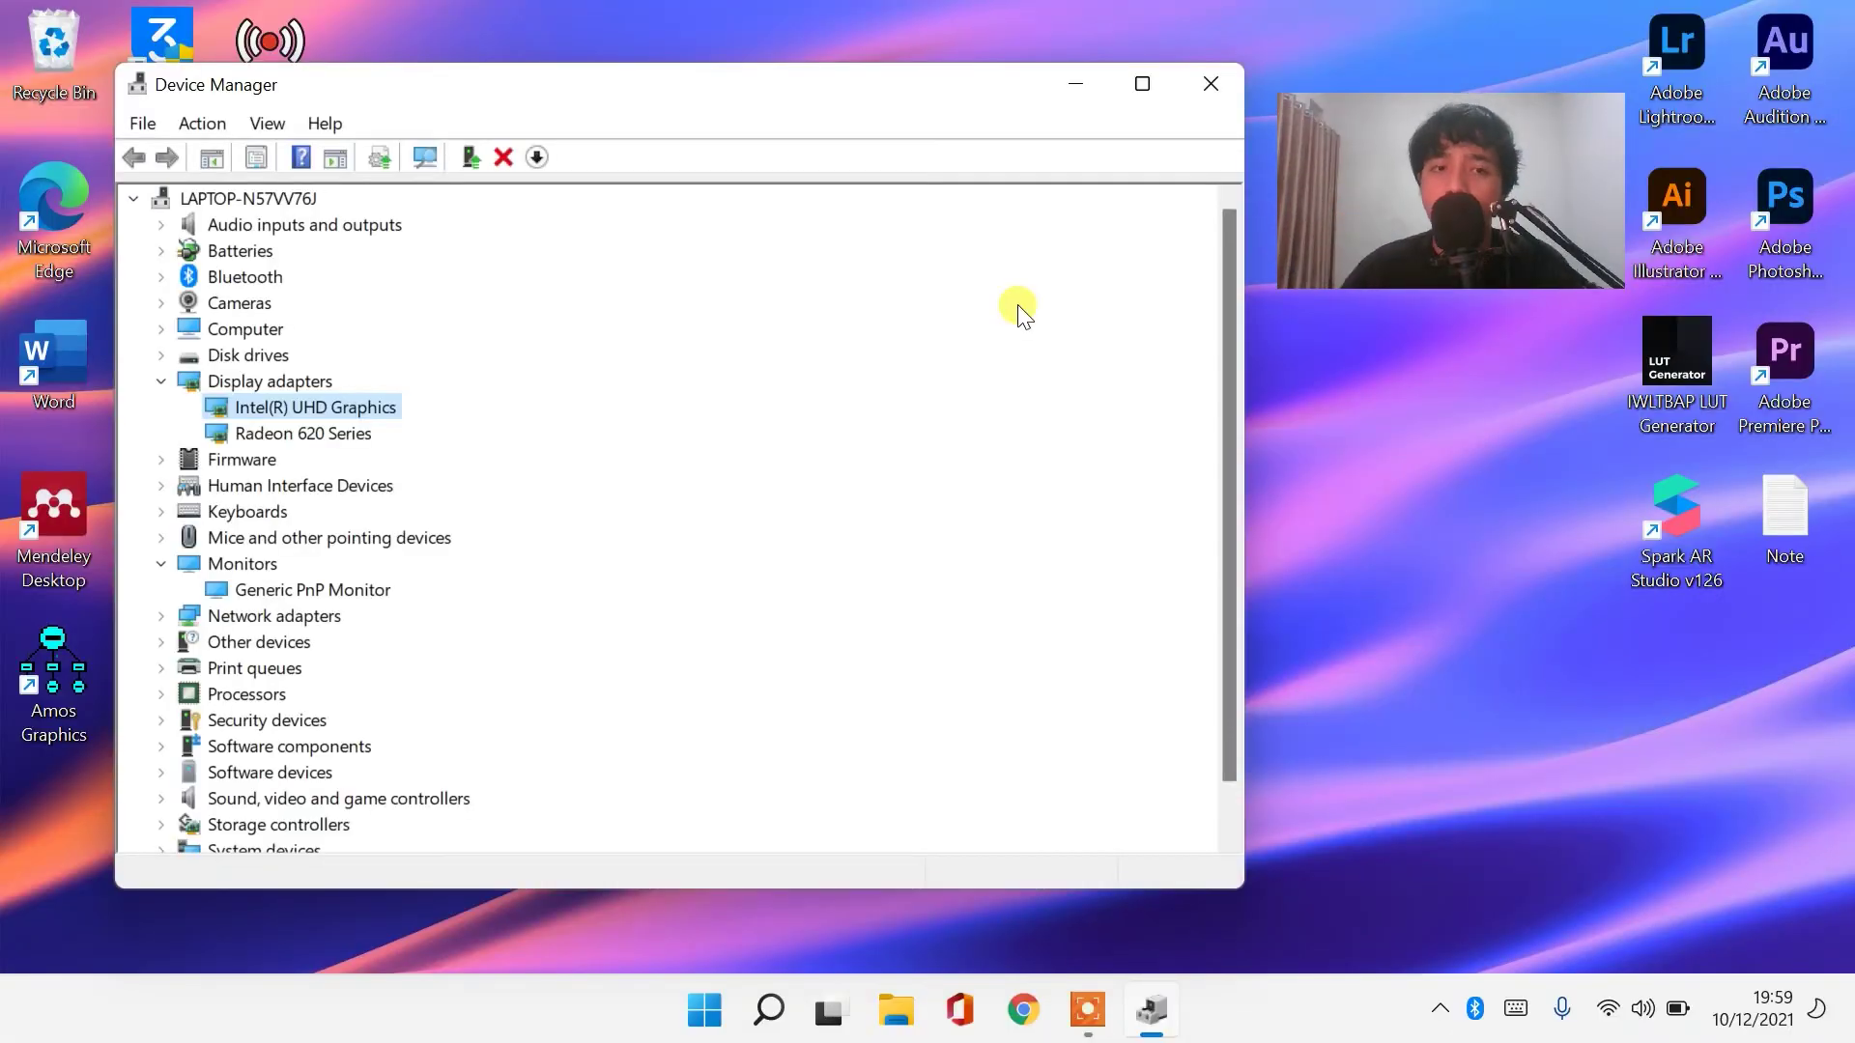
Reopen the available drivers list for Intel(R) UHD Graphics, select Microsoft Basic Display Adapter, and switch back to the first Intel(R) UHD Graphics model
{"action": "right_click", "coordinate": [361, 408]}
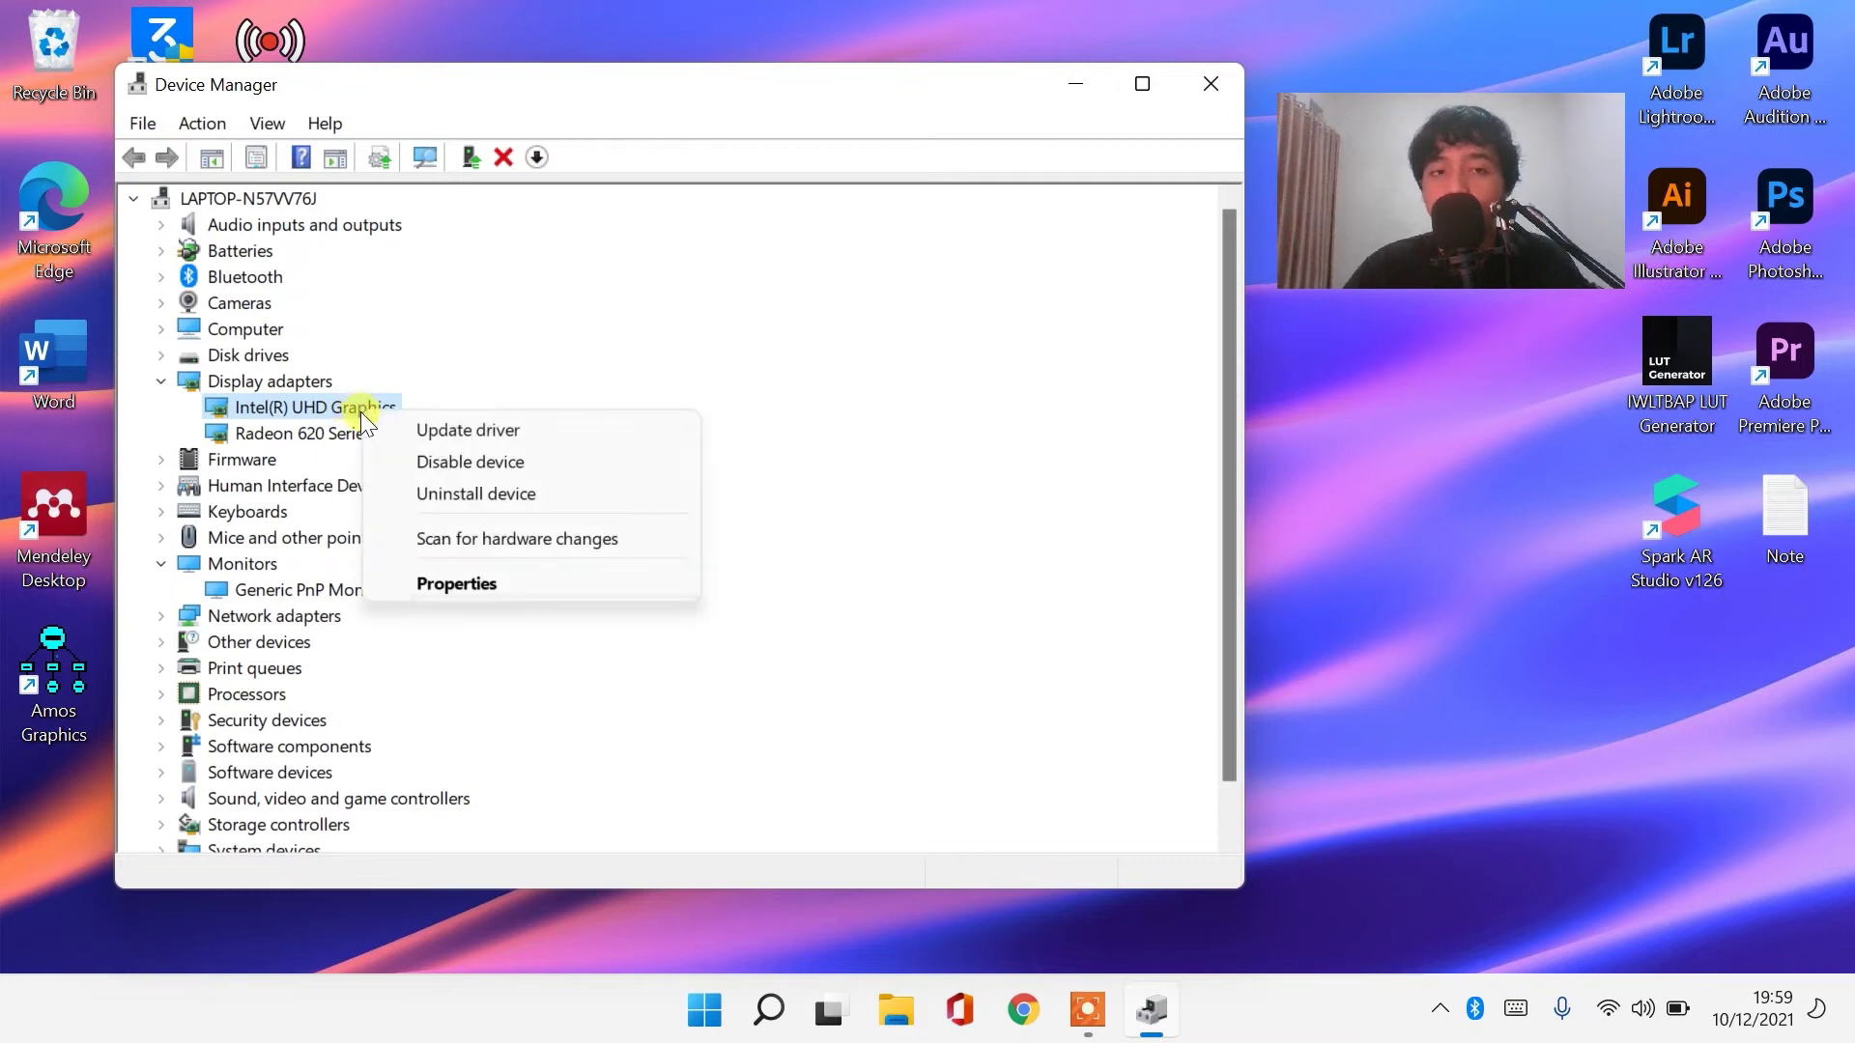
{"action": "left_click", "coordinate": [448, 435]}
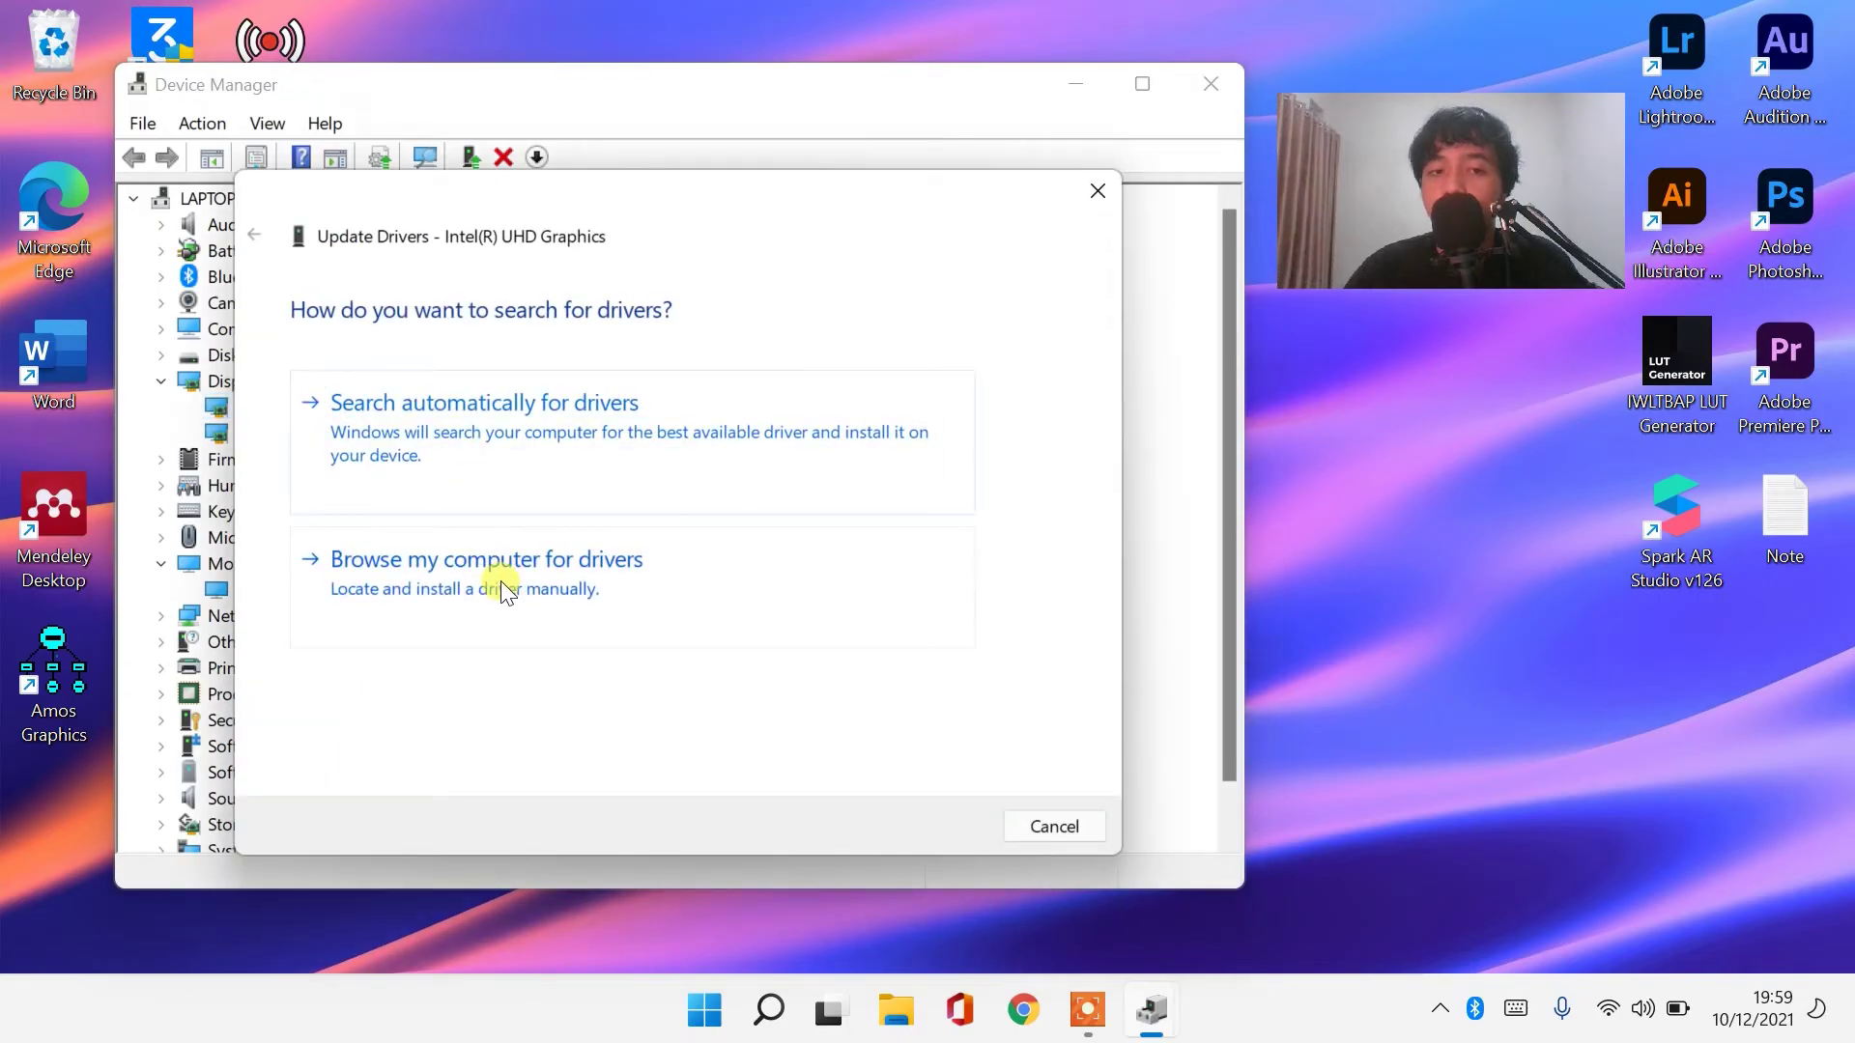
{"action": "left_click", "coordinate": [502, 581]}
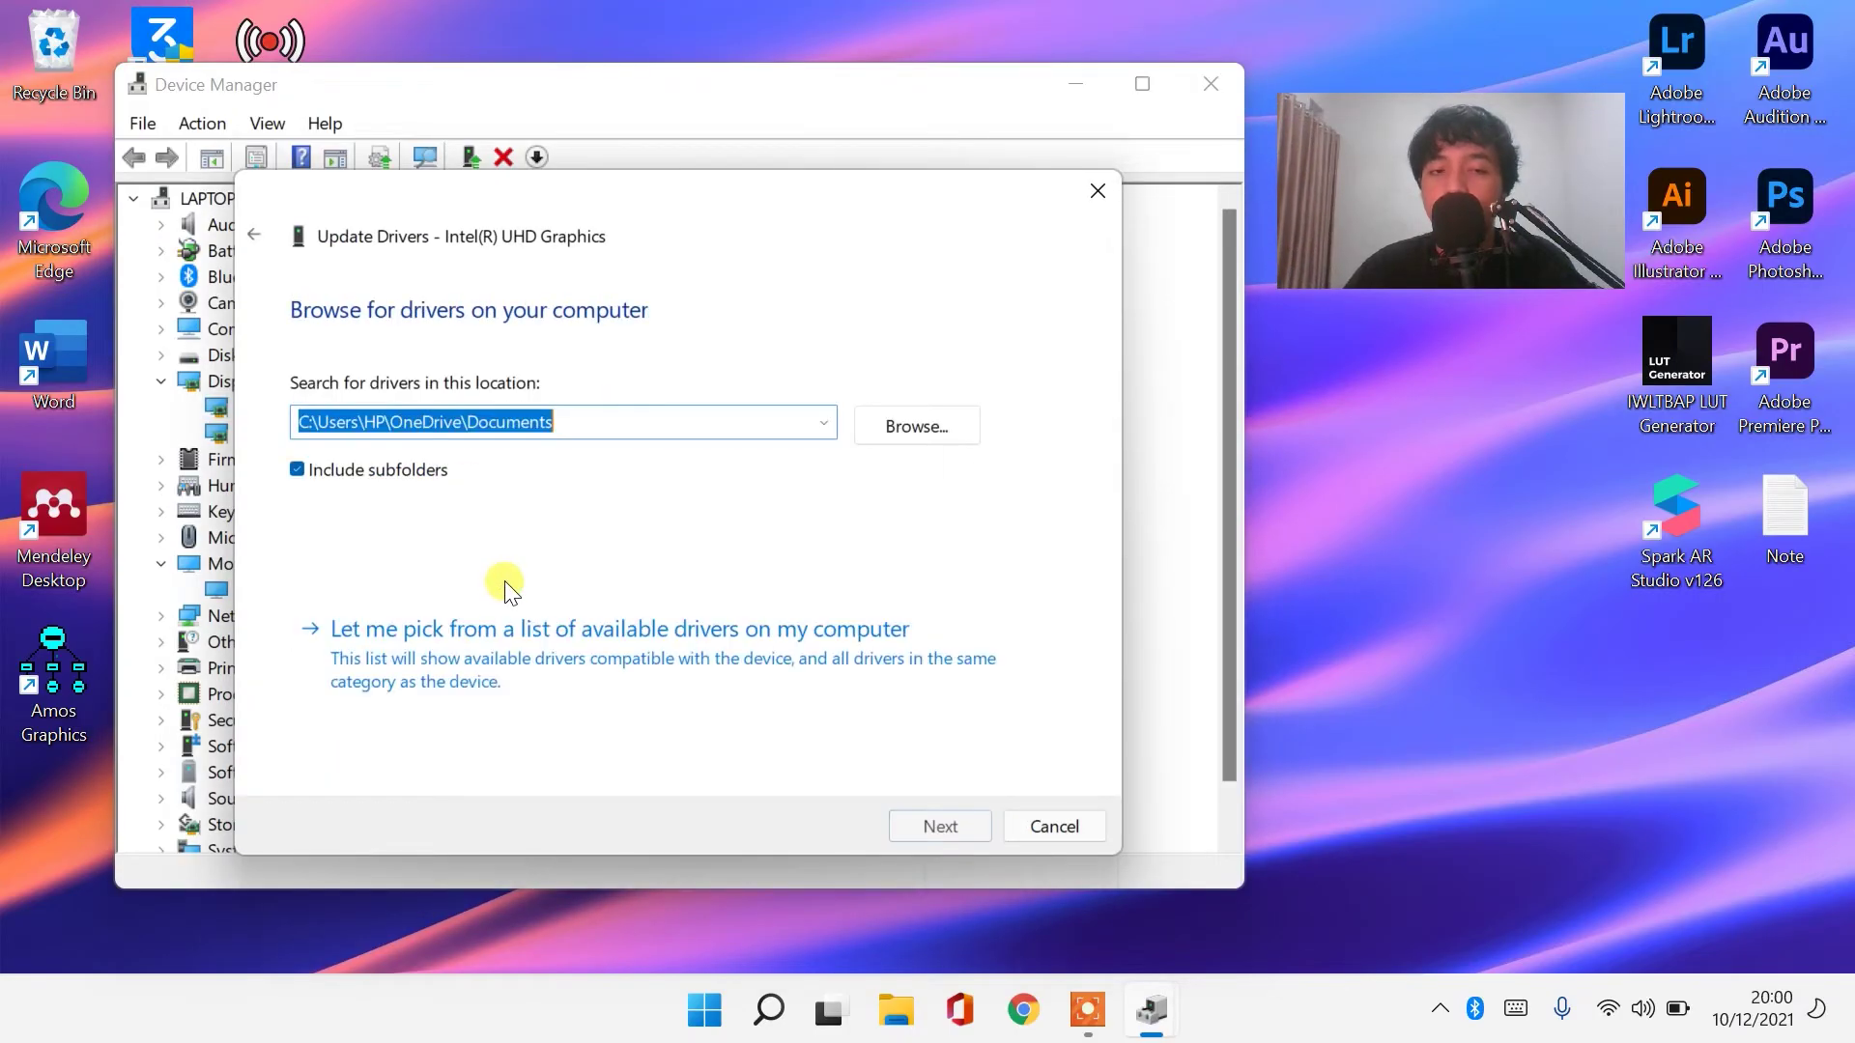
{"action": "left_click", "coordinate": [402, 667]}
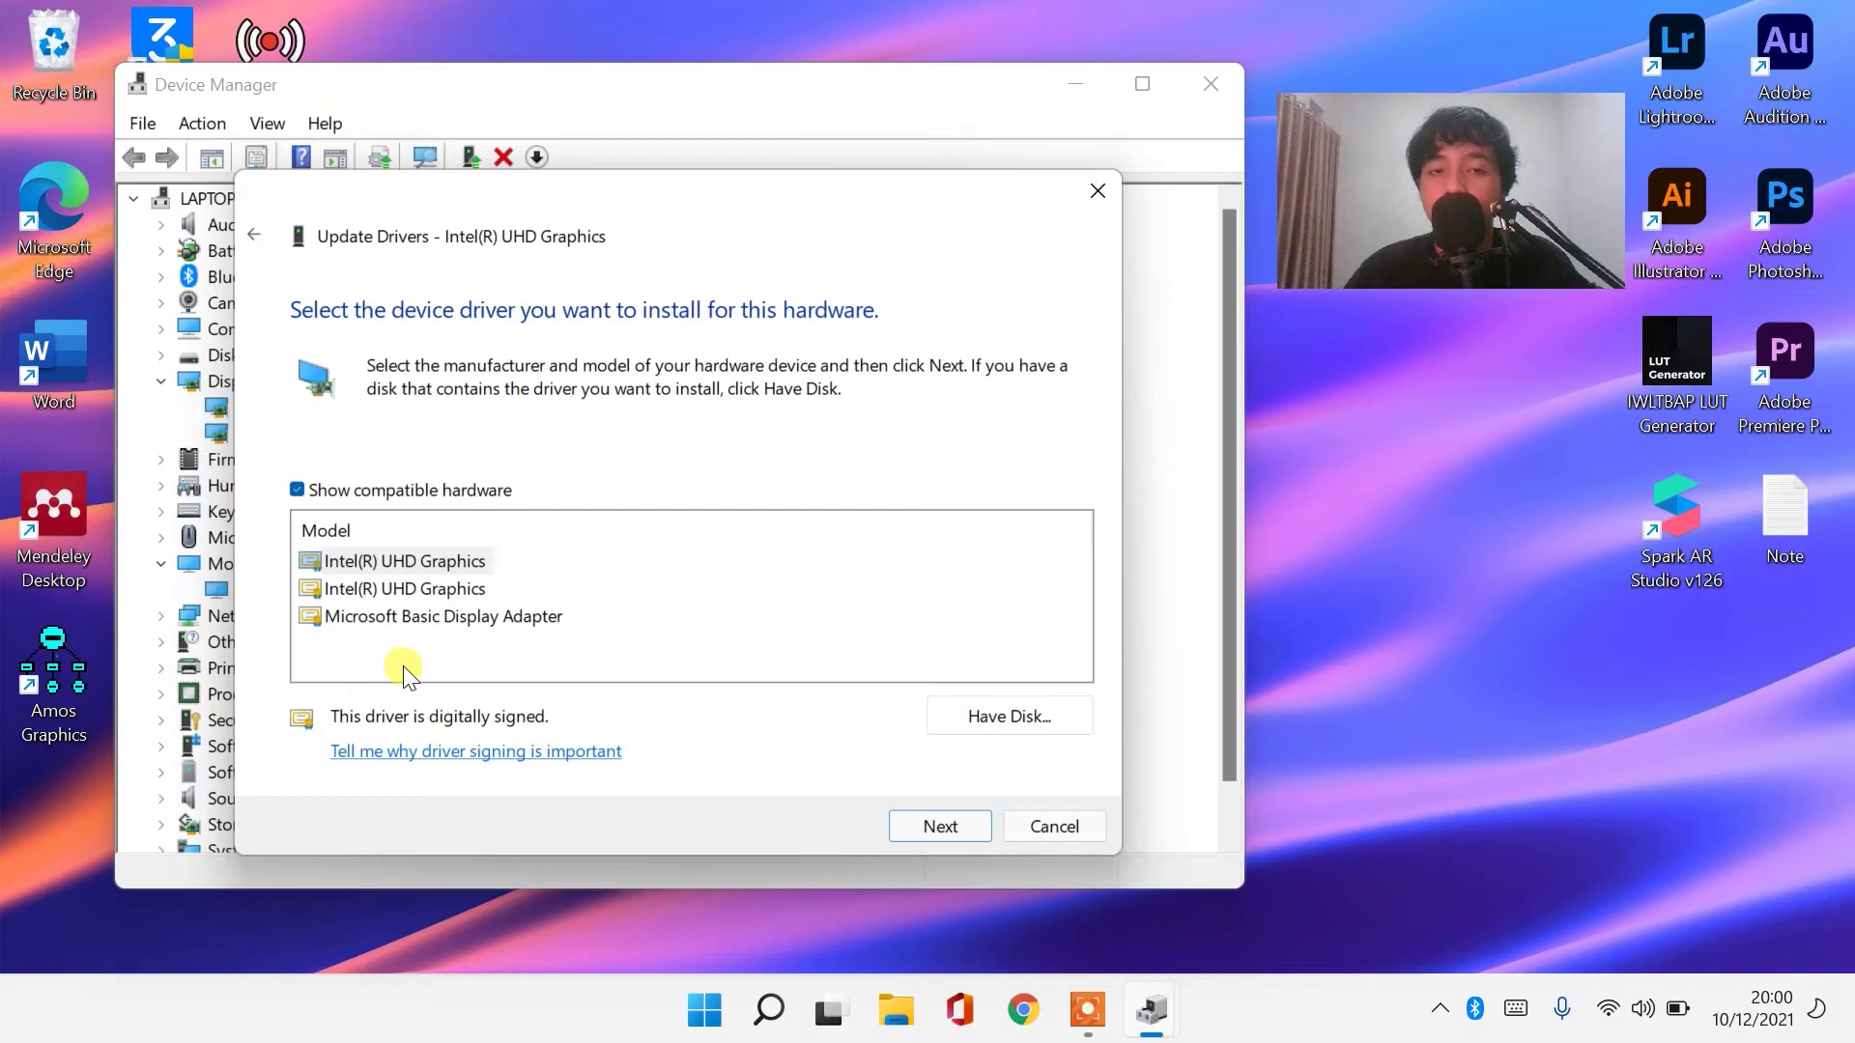
{"action": "left_click", "coordinate": [408, 565]}
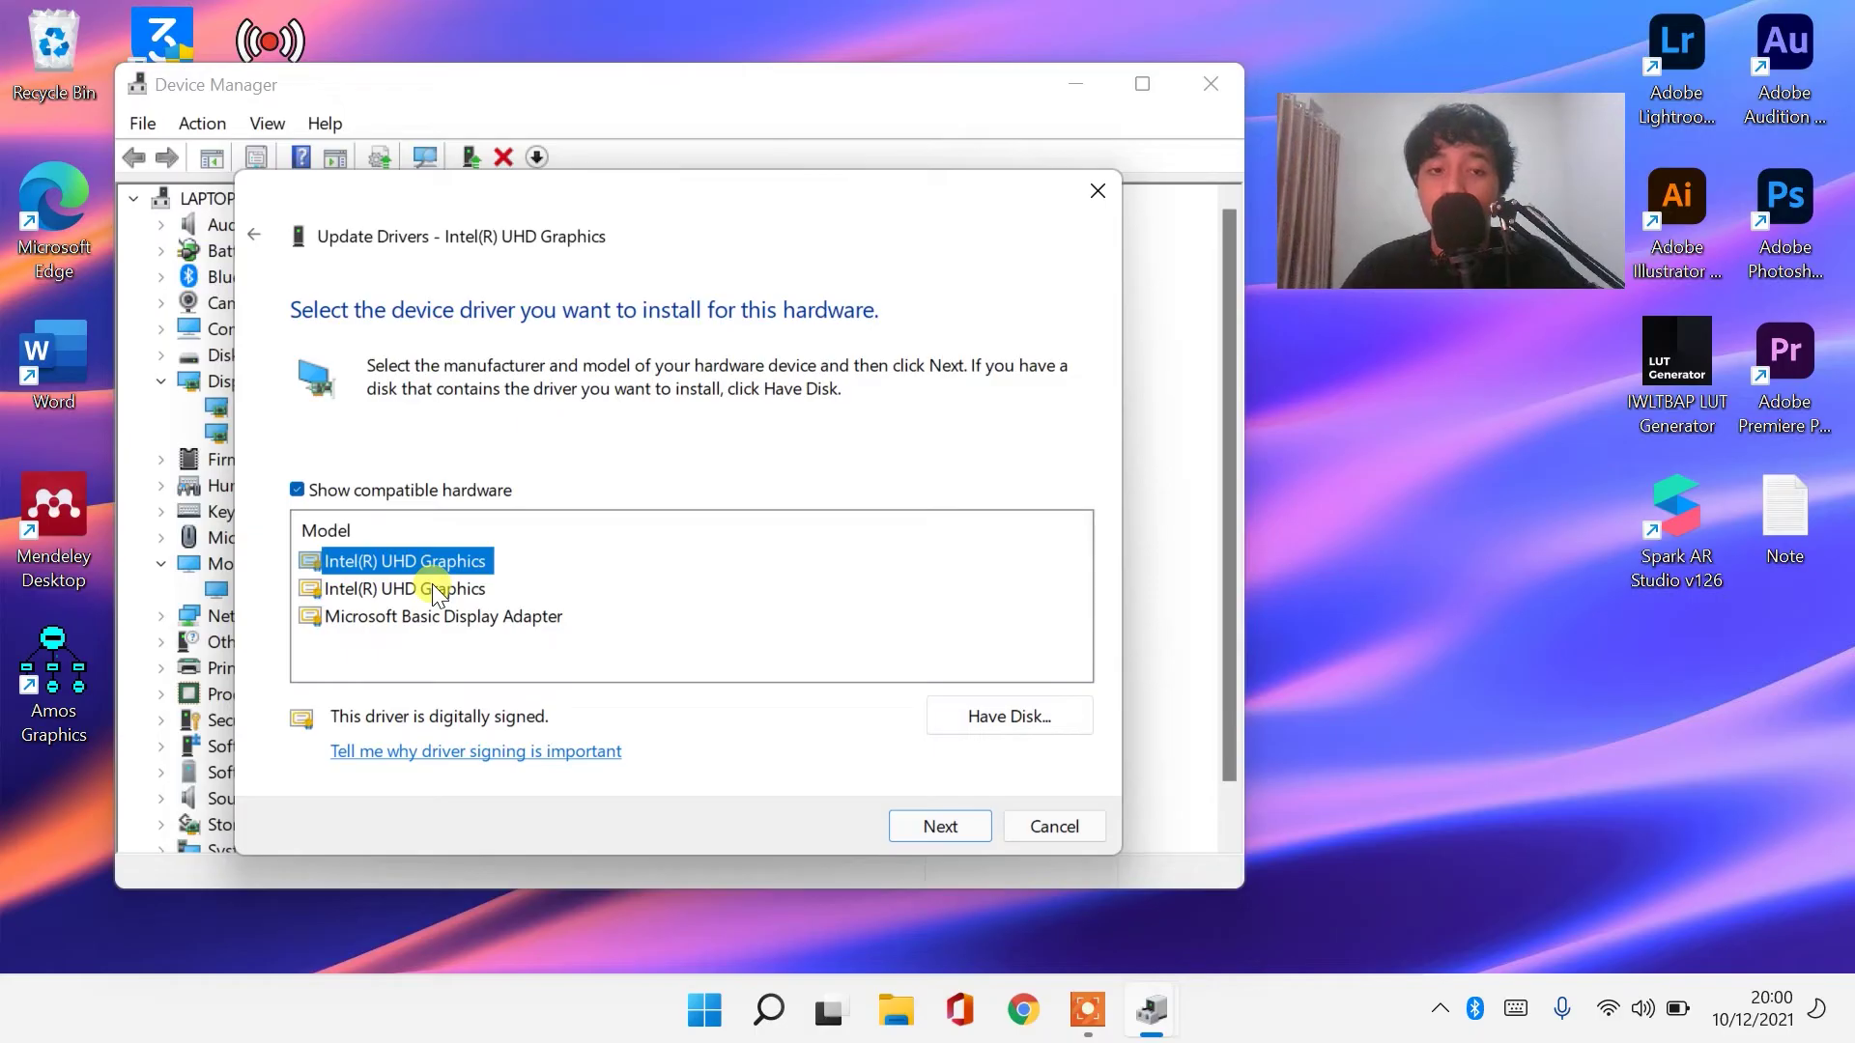
{"action": "left_click", "coordinate": [474, 618]}
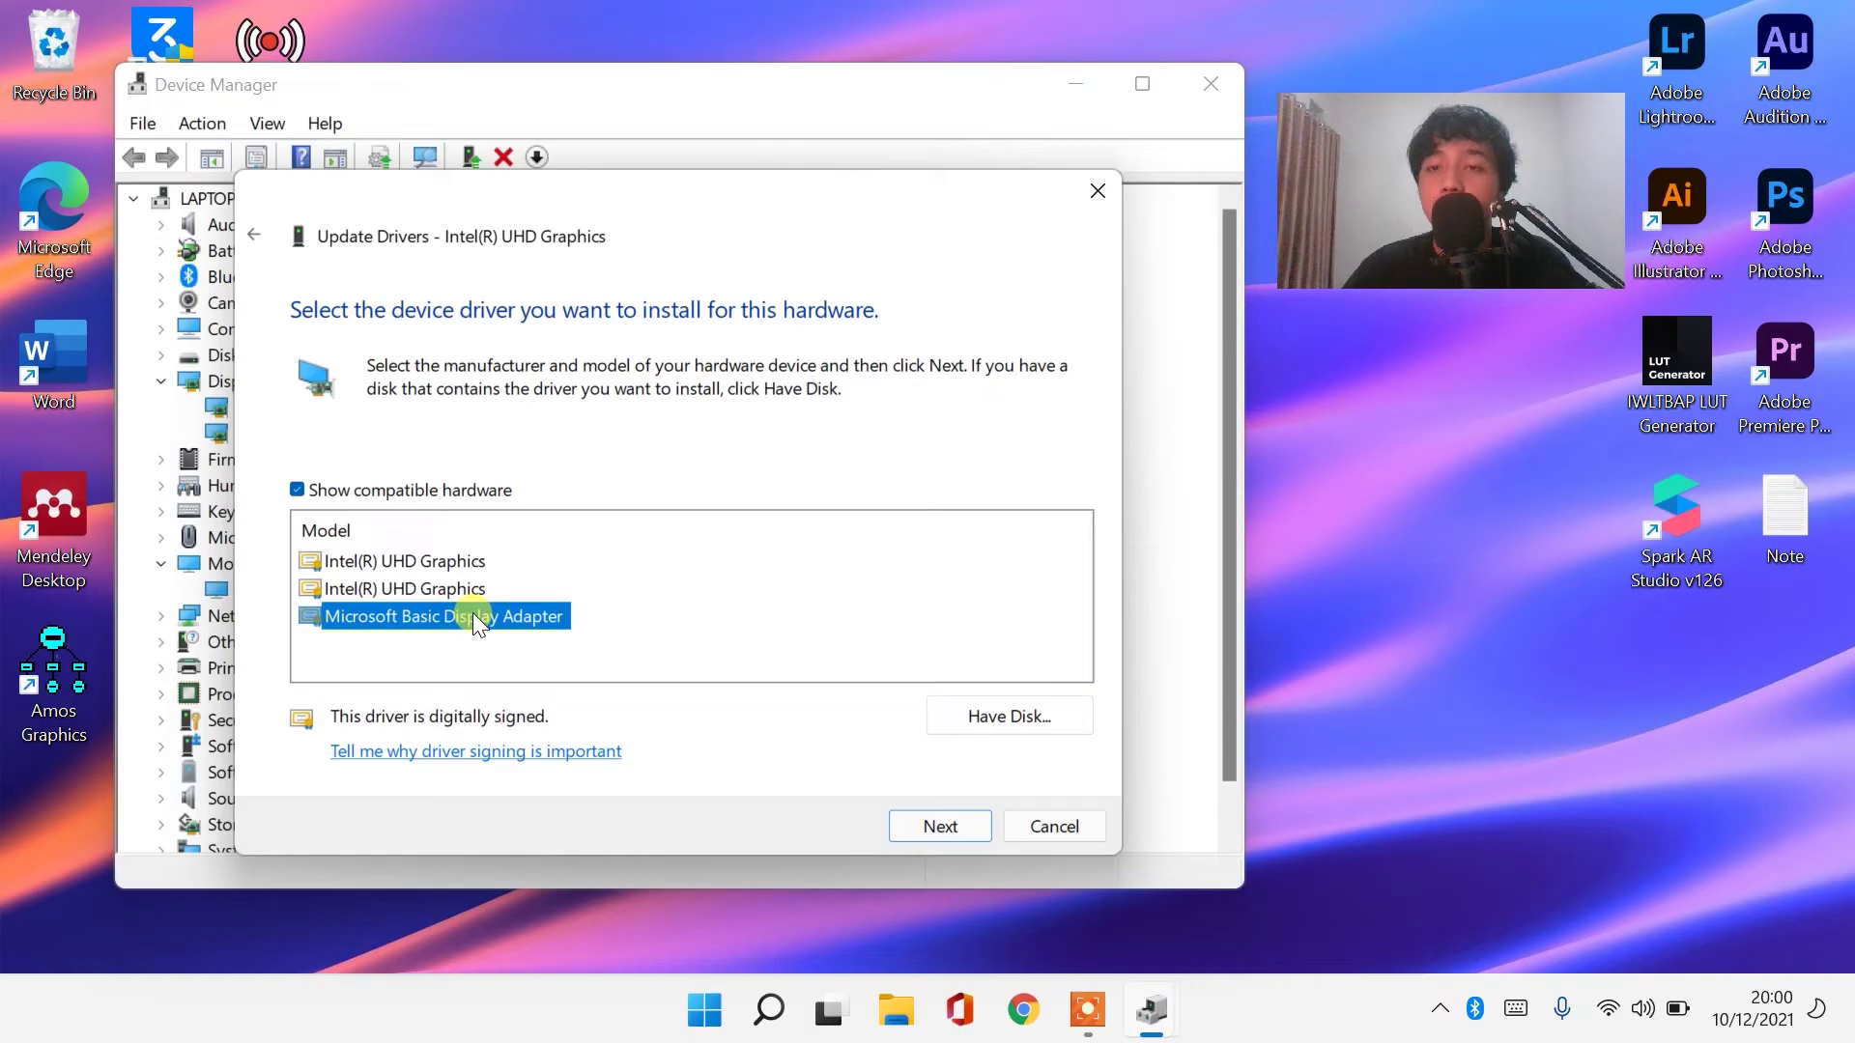
{"action": "left_click", "coordinate": [431, 568]}
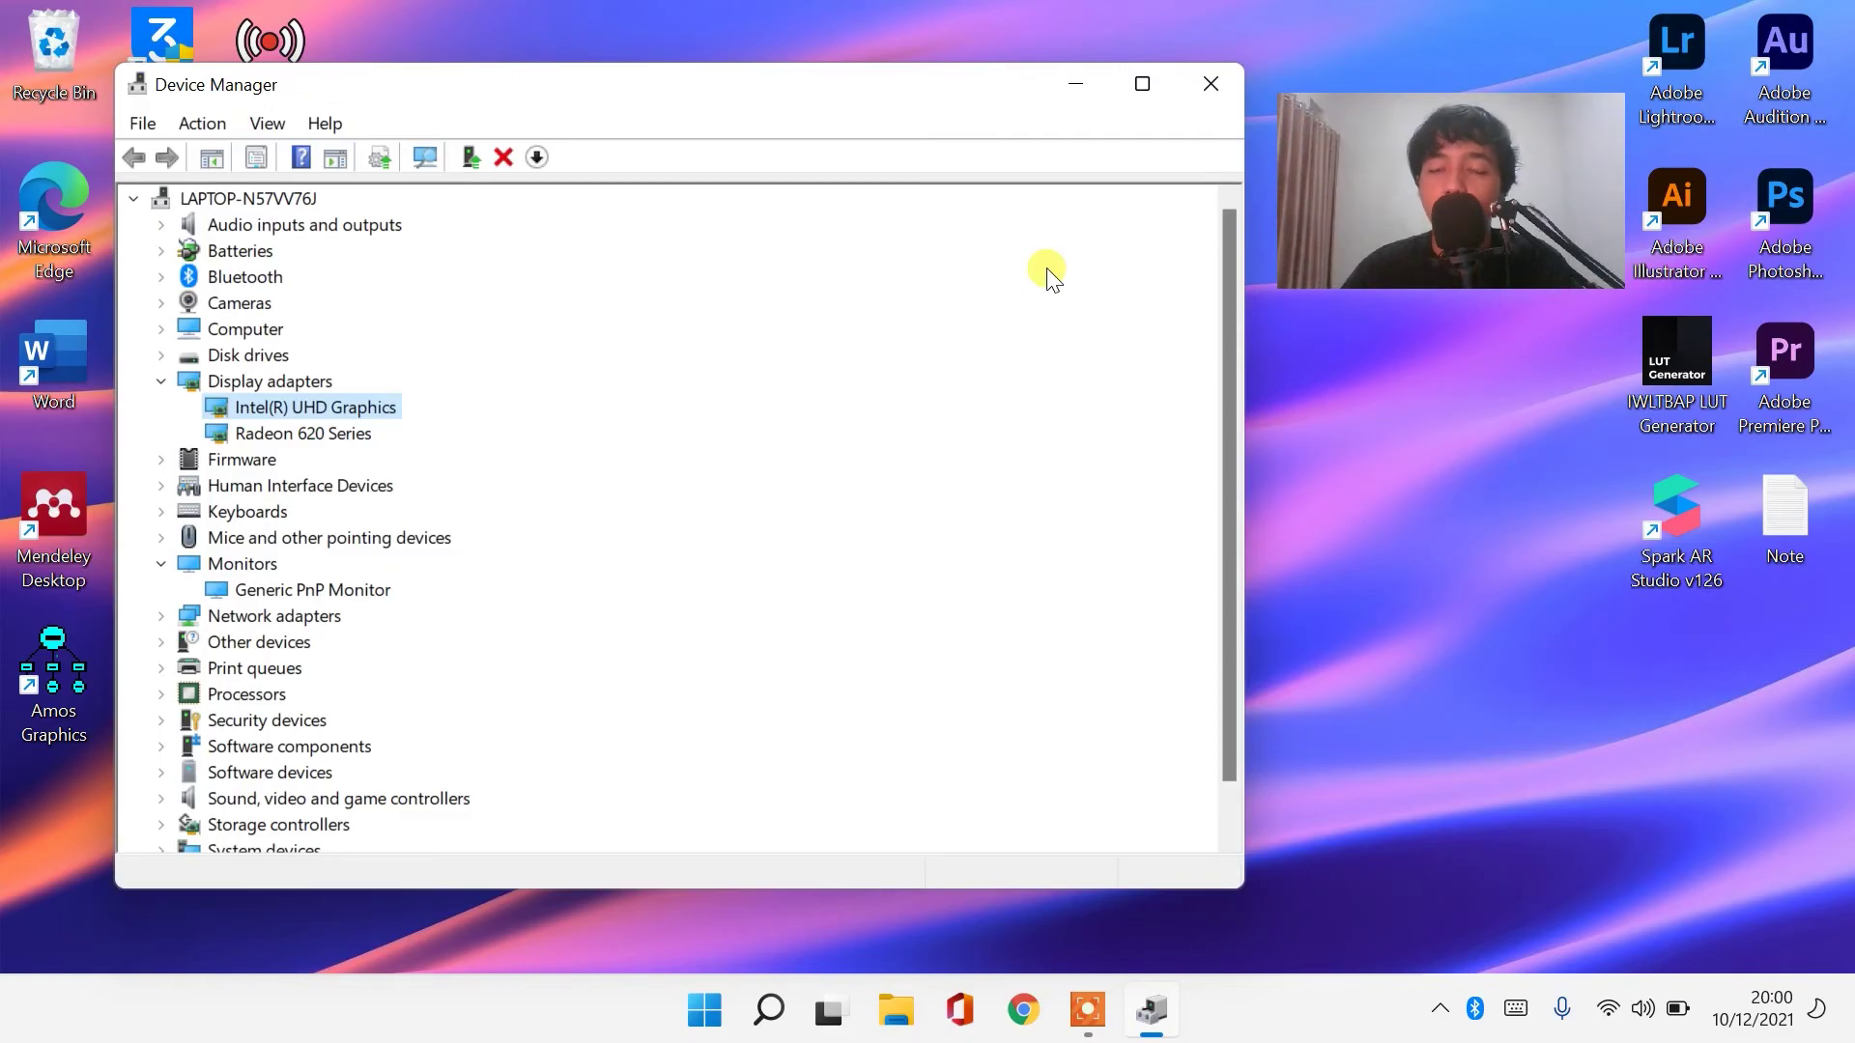
Close Device Manager
{"action": "key", "text": "alt+F4"}
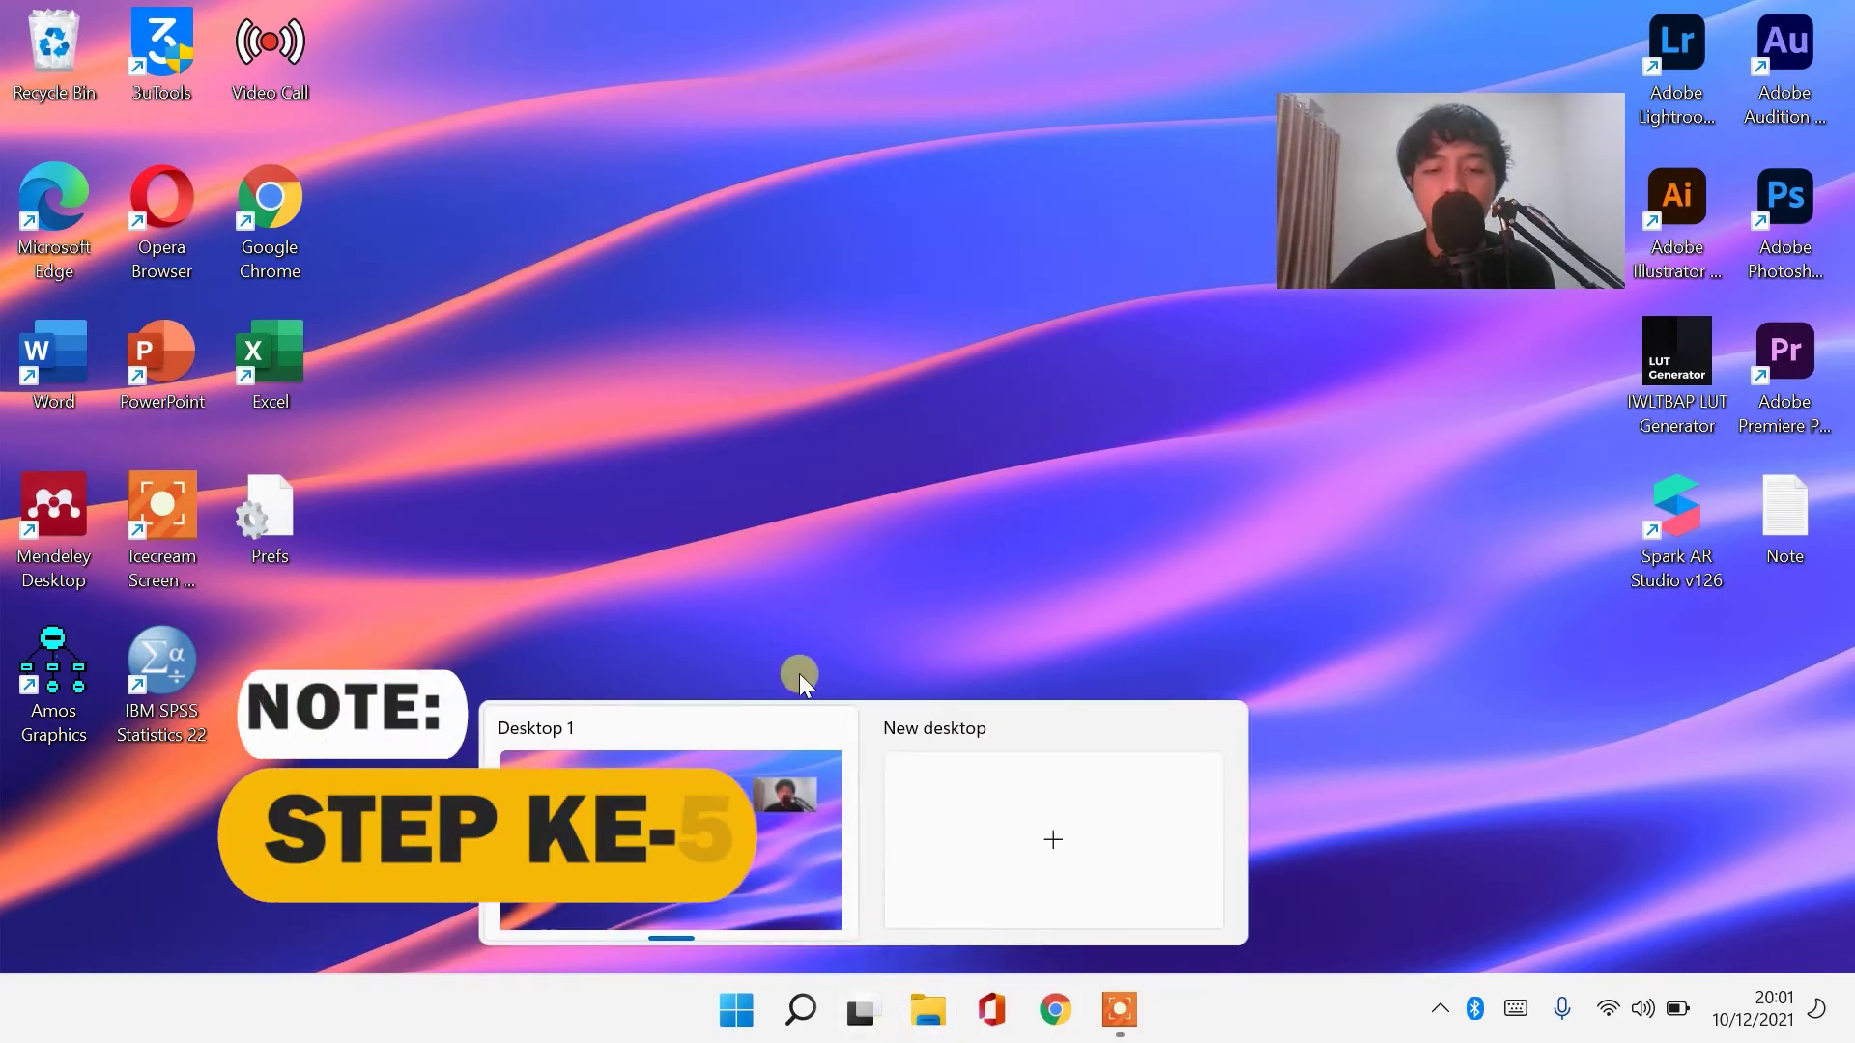
Search Windows for "win", open the Windows Update settings to view the update status, and close Settings
{"action": "left_click", "coordinate": [800, 1009]}
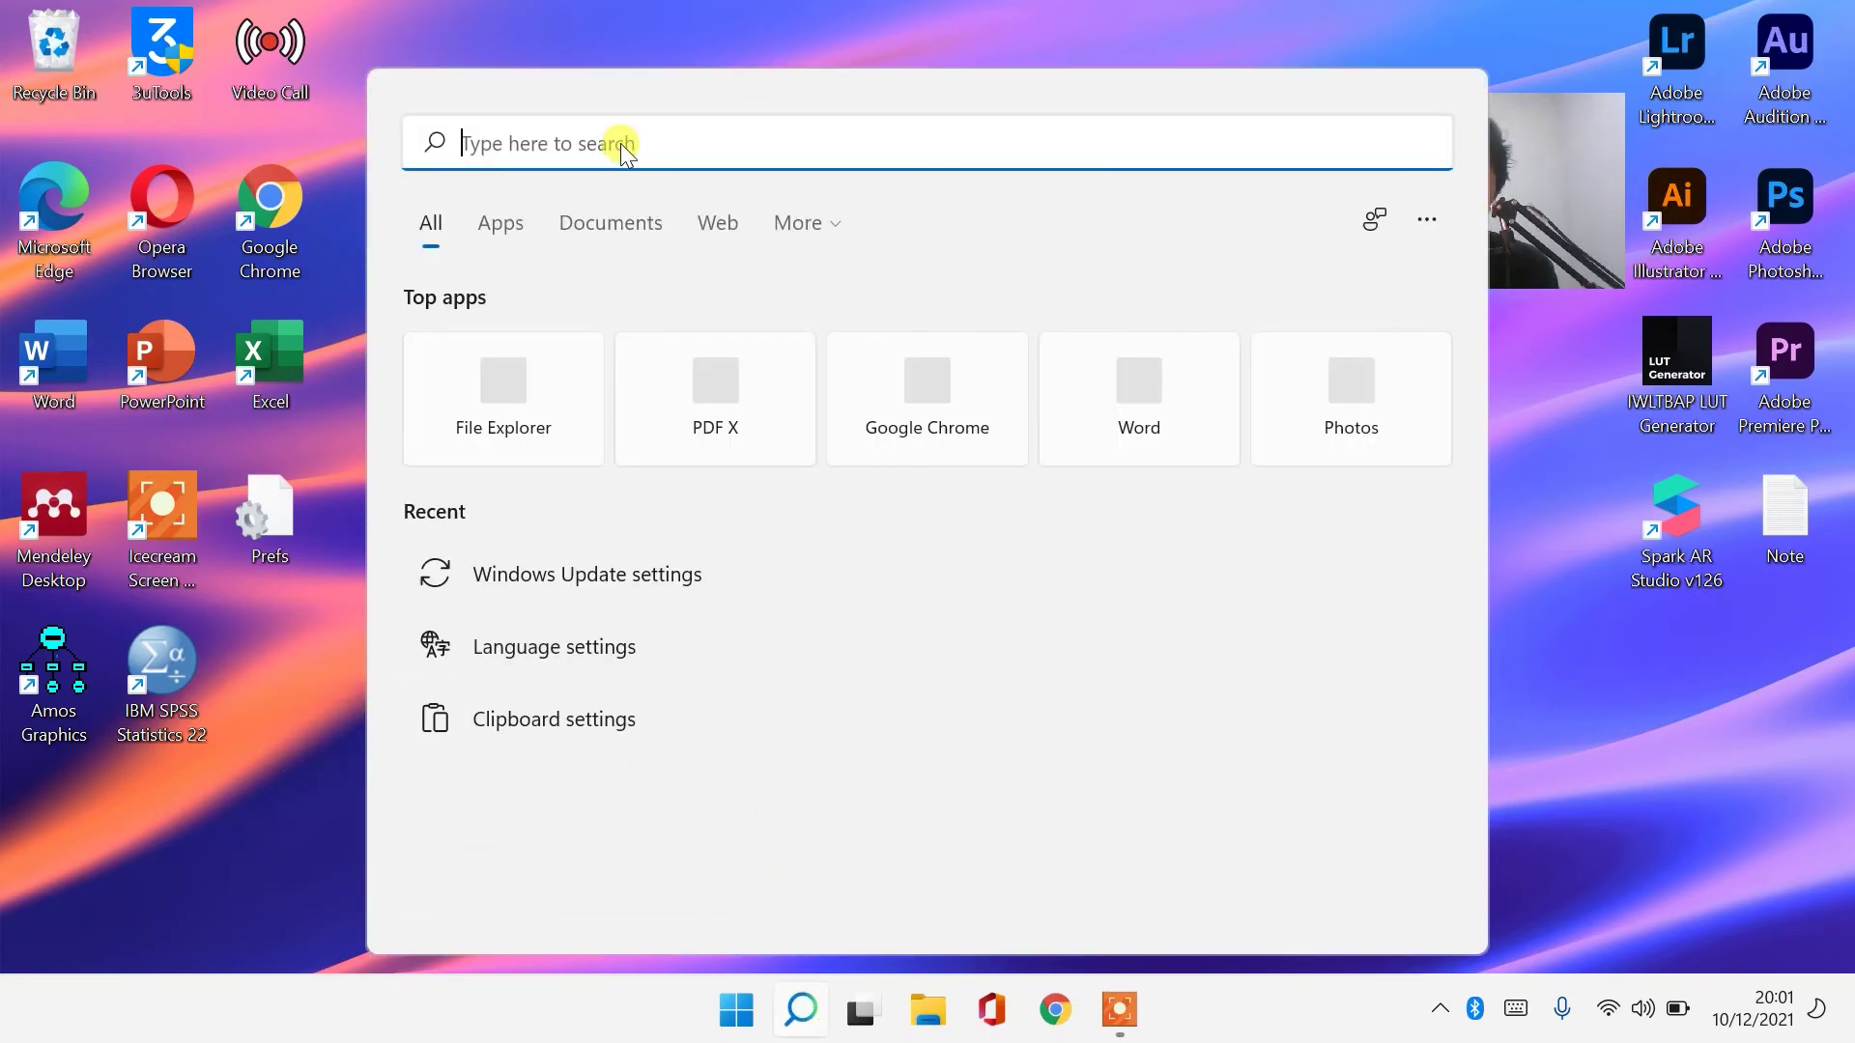
{"action": "type", "text": "w"}
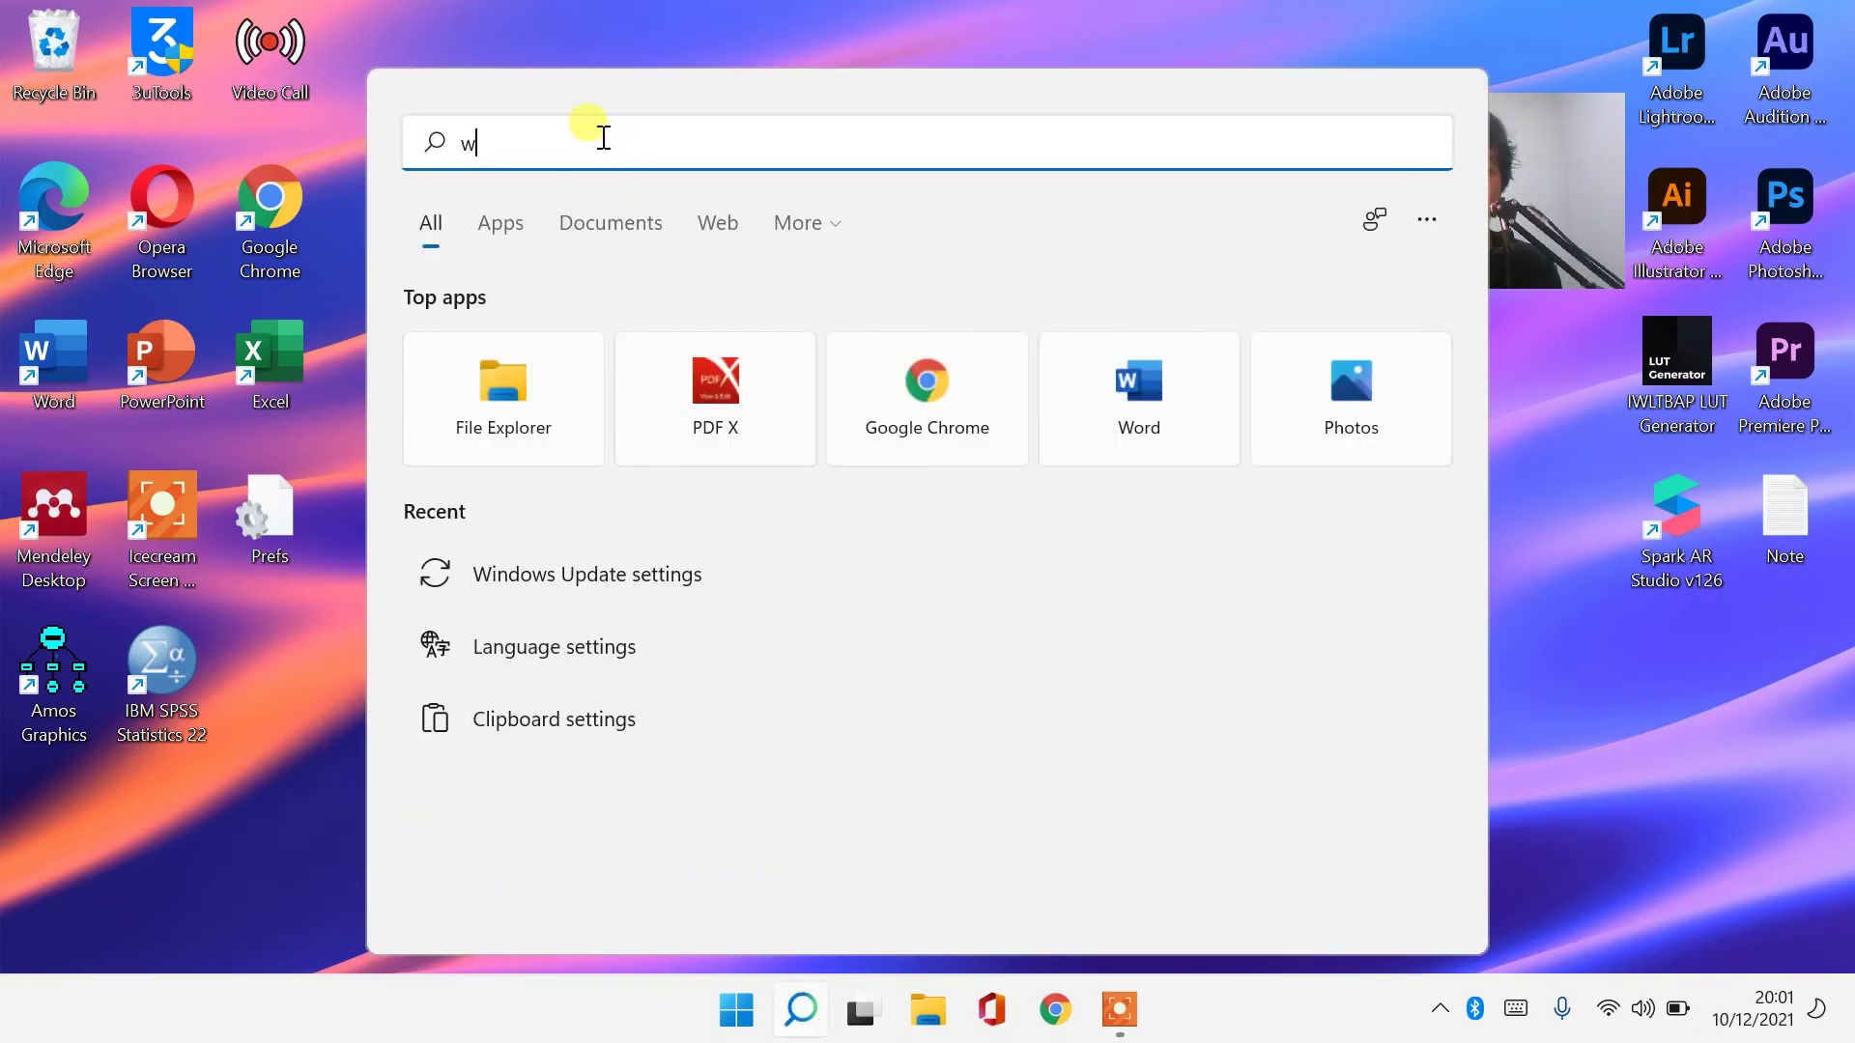
{"action": "type", "text": "in"}
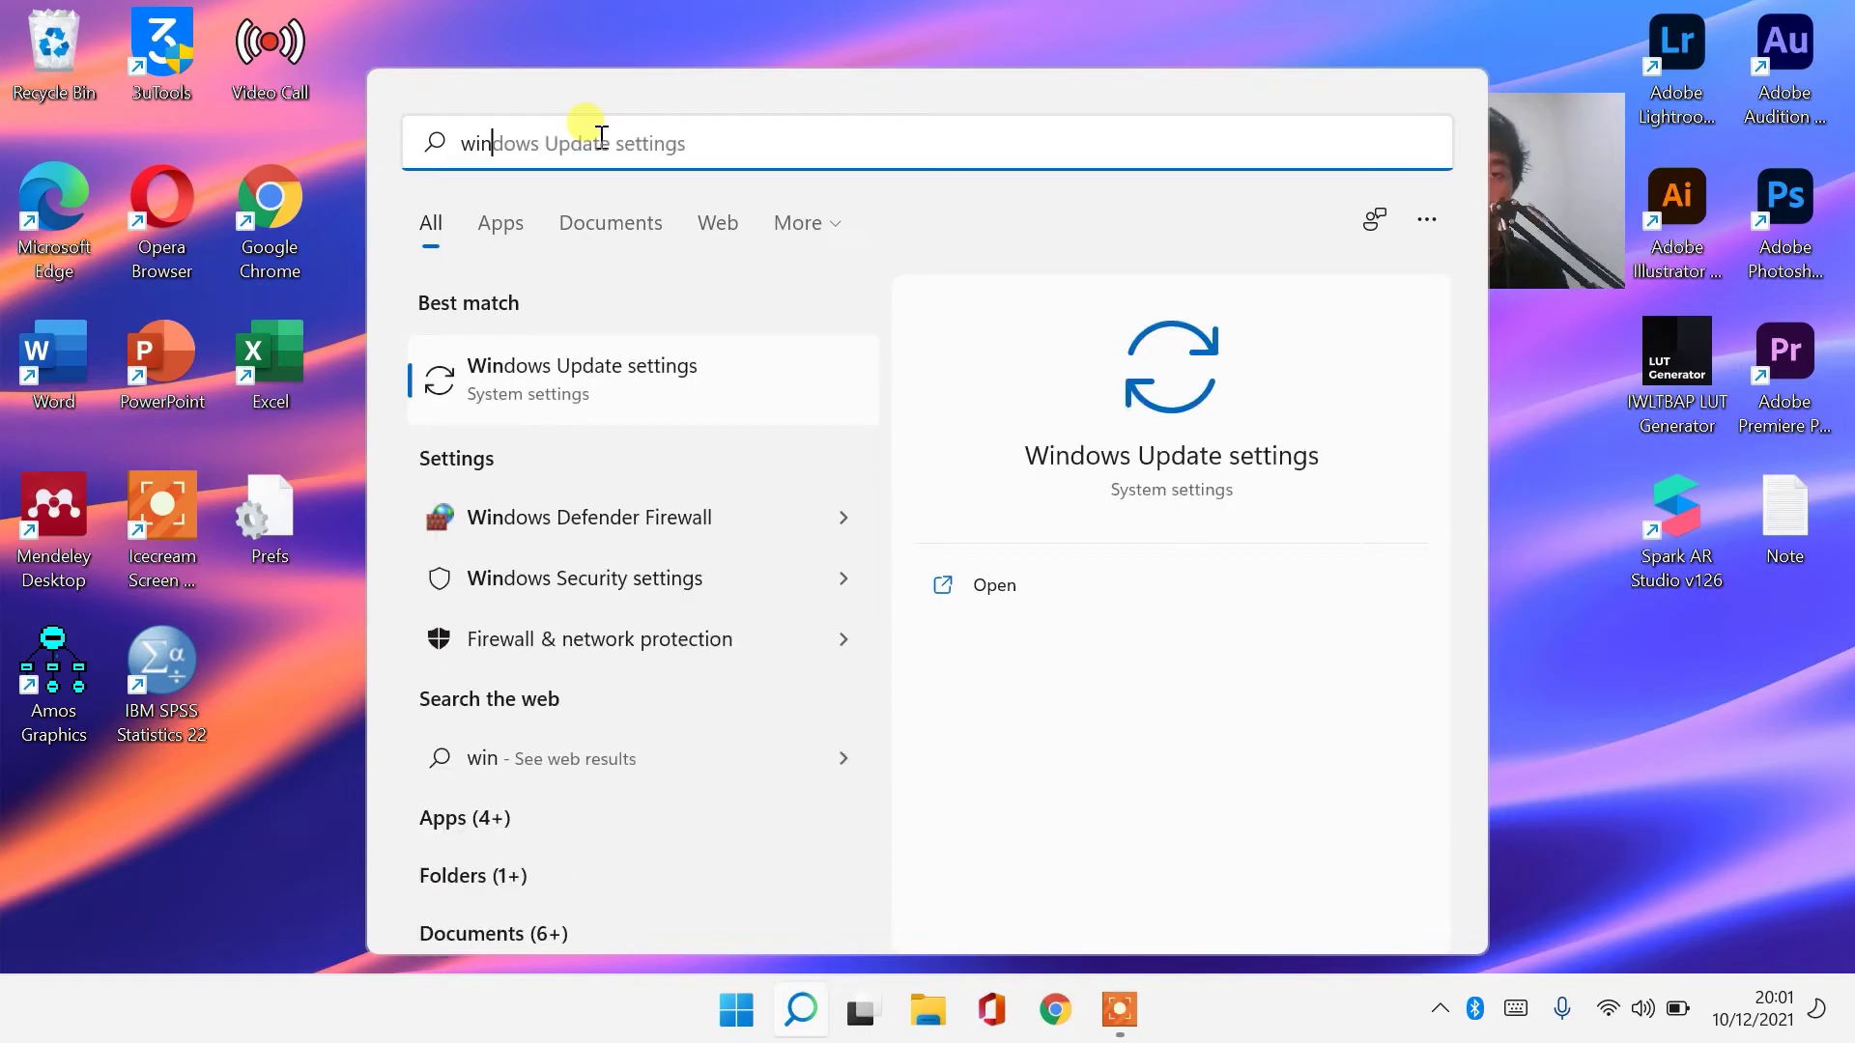
{"action": "left_click", "coordinate": [666, 372]}
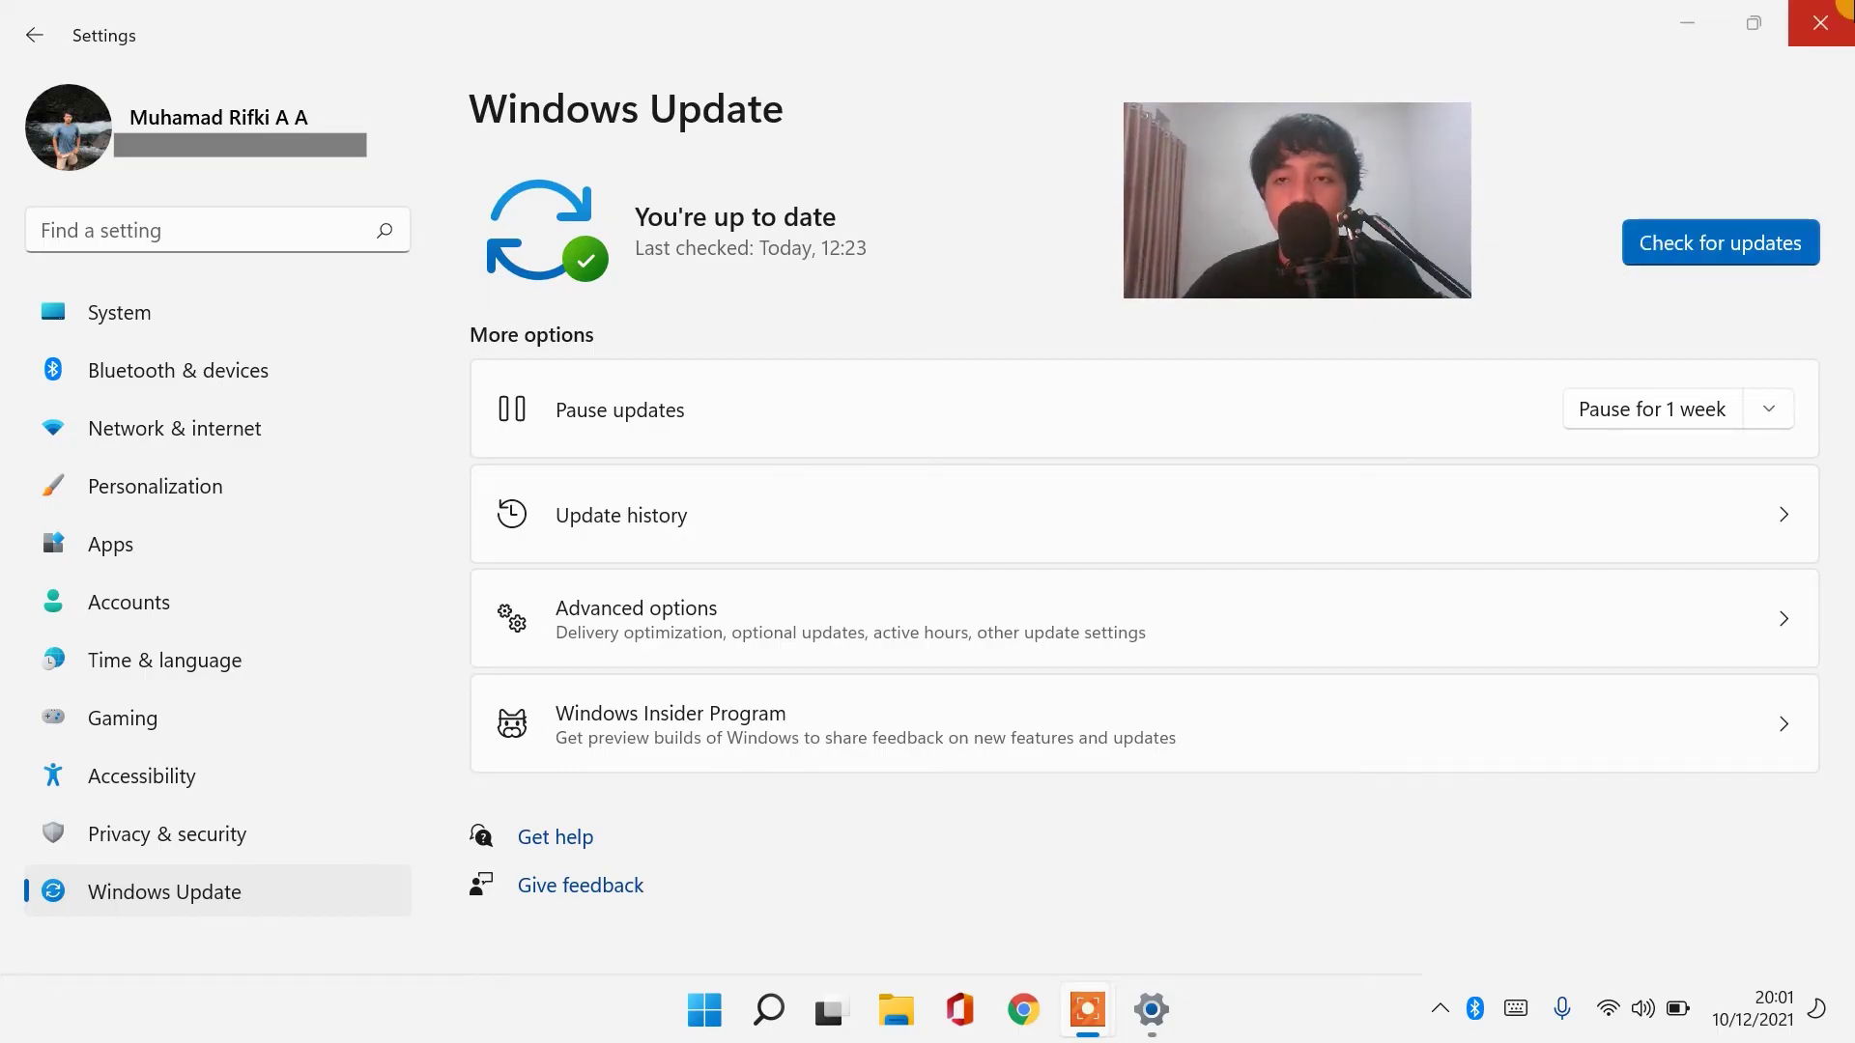
{"action": "left_click", "coordinate": [1820, 22]}
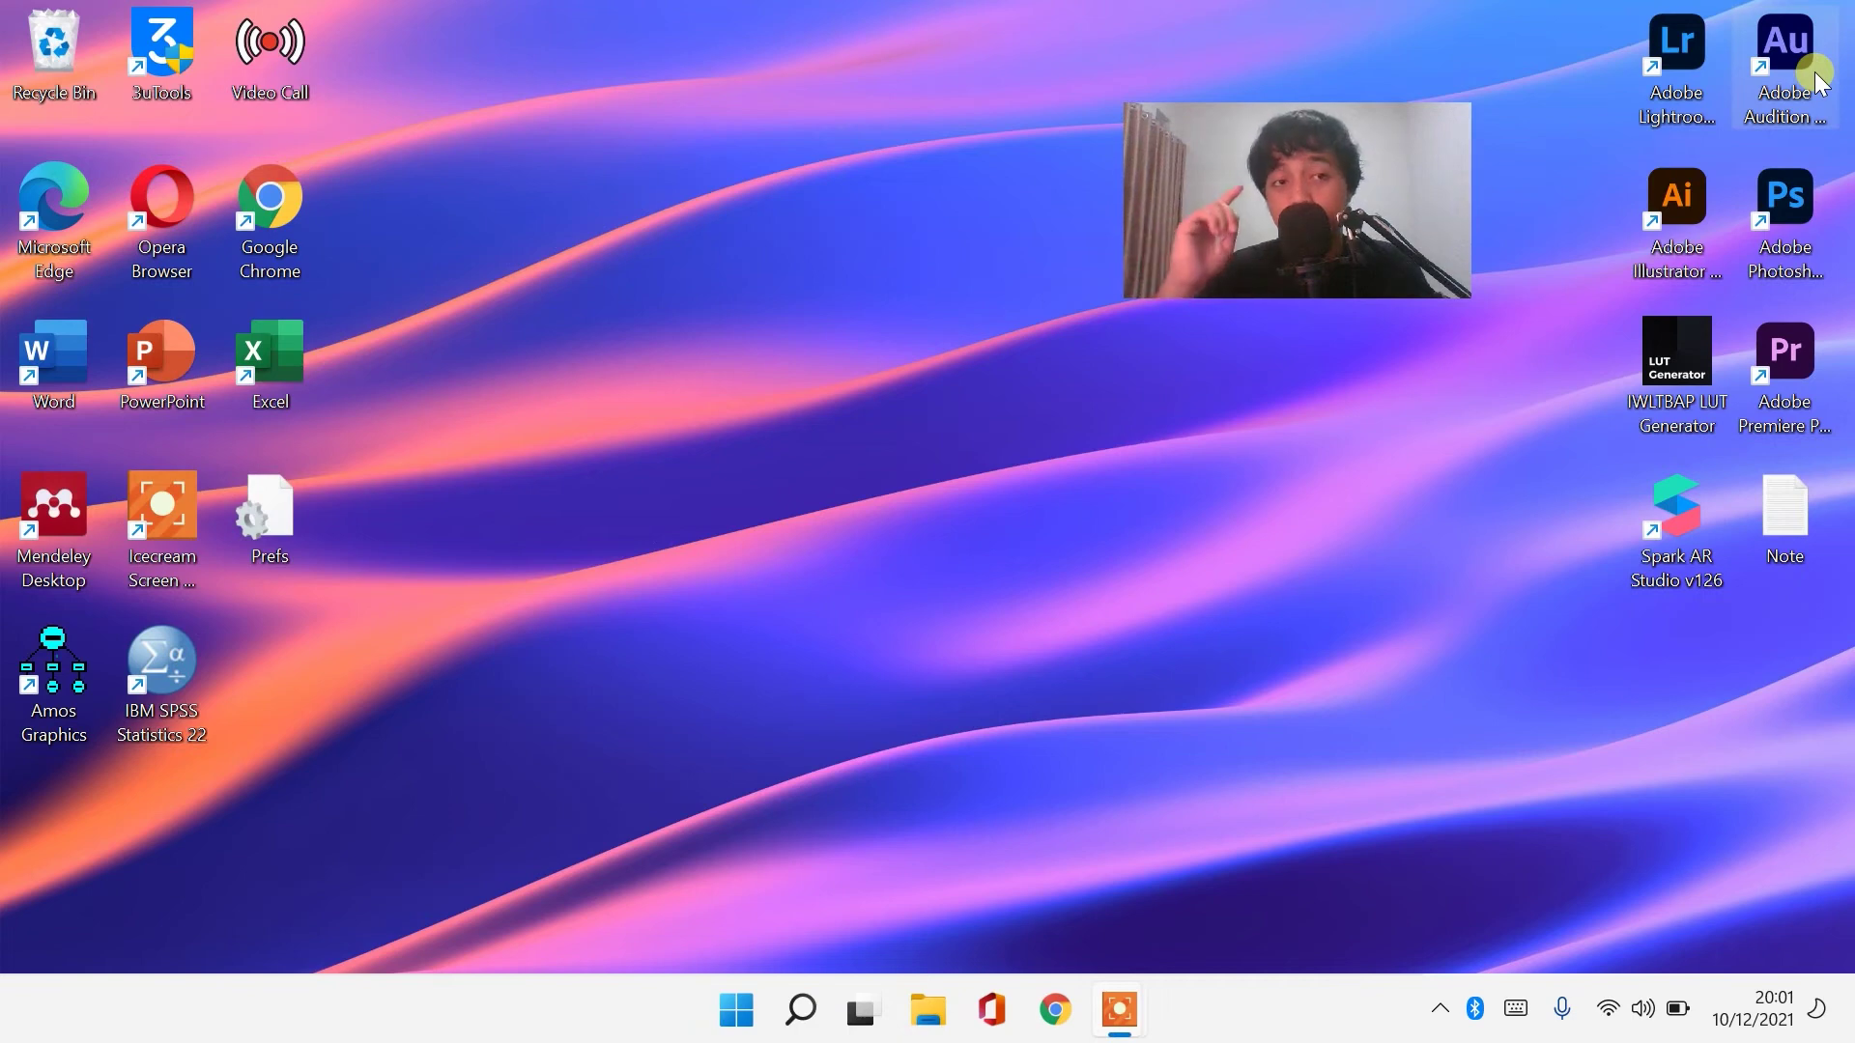